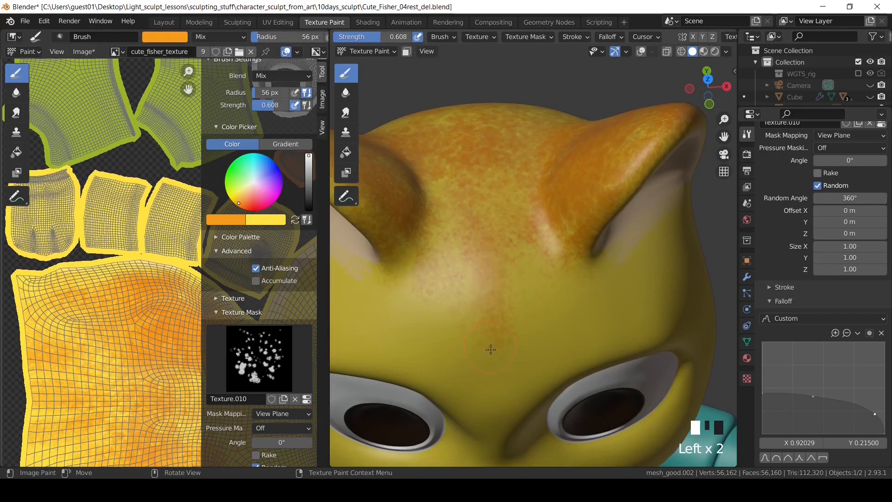
Paint mottled orange stripes down the forehead and orange along the ear's rim, using a 56 px brush with X mirroring on.
middle_drag(491, 349, 488, 195)
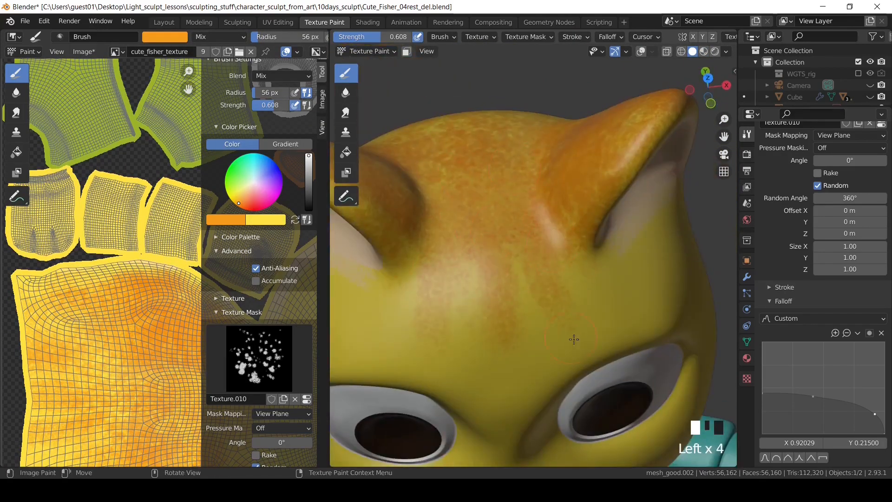
key(f)
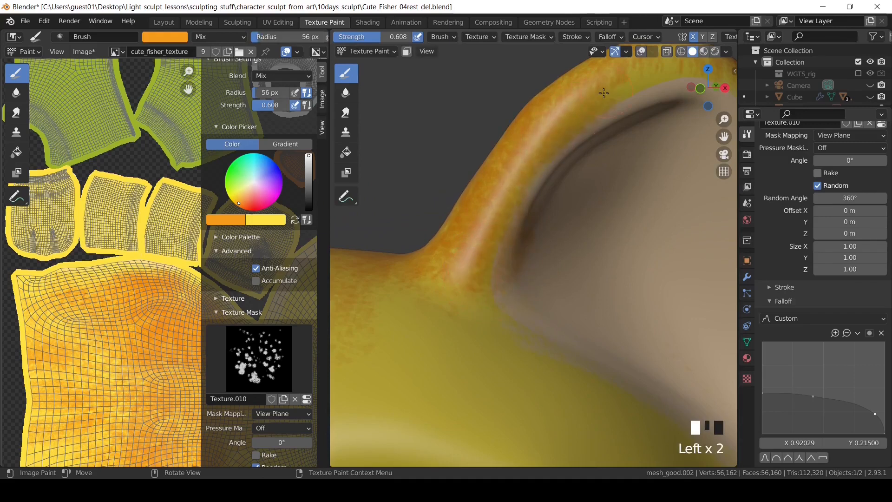
middle_drag(603, 93, 442, 213)
drag(442, 213, 494, 202)
mouse_move(494, 202)
middle_down()
mouse_move(528, 324)
mouse_move(469, 251)
middle_up()
drag(450, 240, 544, 320)
Brush mottled orange onto the side of the head below the ear with an 81 px brush.
shift+middle_drag(544, 321, 494, 228)
drag(494, 228, 502, 285)
shift+middle_drag(502, 284, 467, 147)
drag(471, 156, 465, 365)
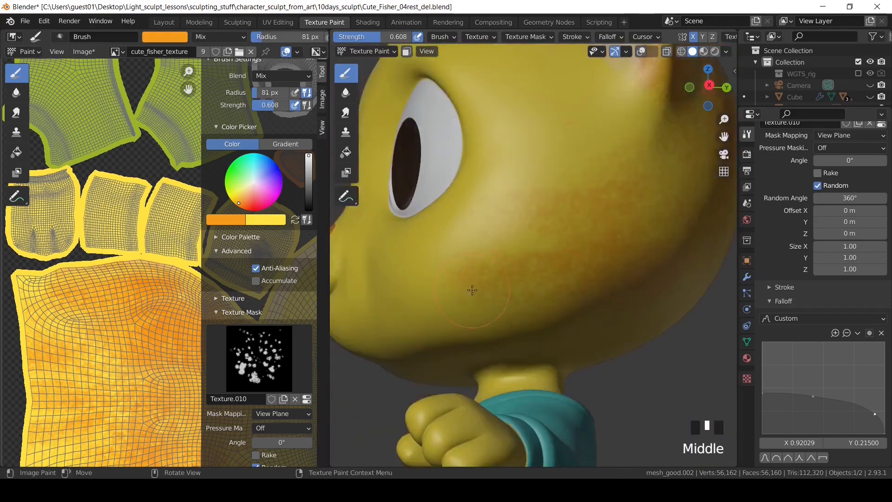
Reduce the brush radius to 59 px and paint horizontal orange fur stripes across the cheek.
key(f)
click(462, 290)
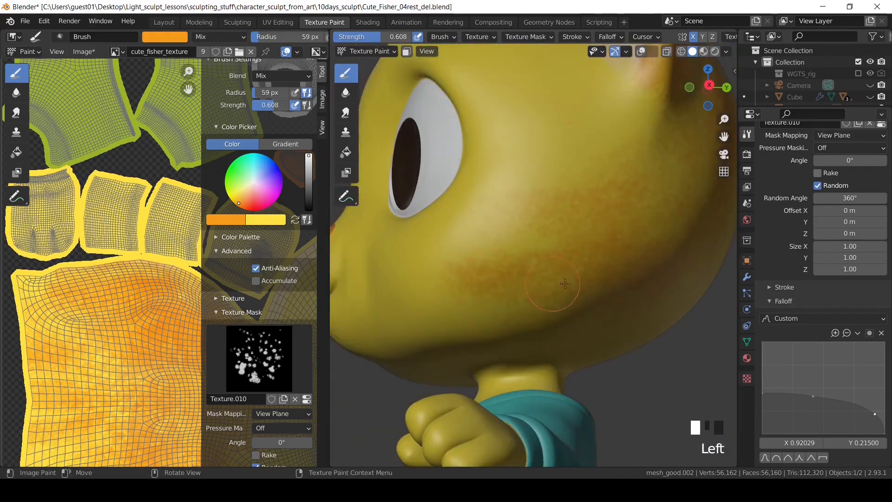
middle_drag(446, 224, 487, 232)
middle_drag(624, 205, 517, 179)
click(517, 179)
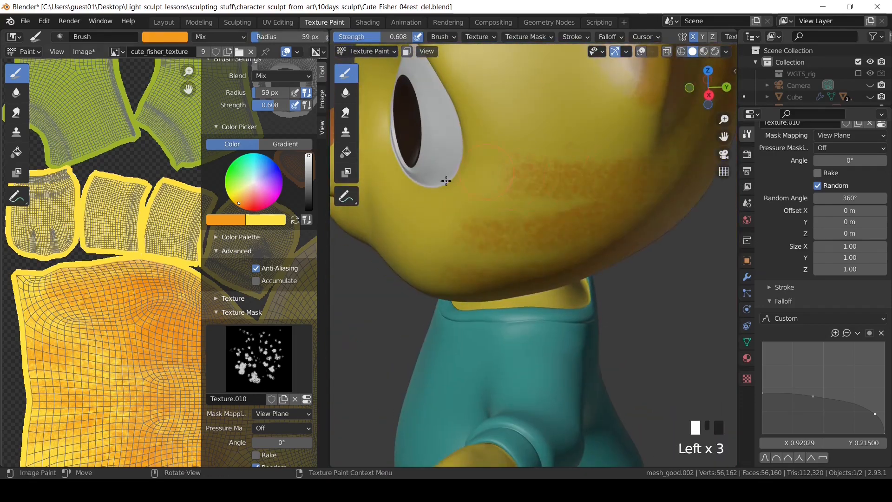
middle_drag(446, 180, 487, 126)
drag(619, 297, 545, 286)
click(597, 171)
Reduce the brush radius to 31 px and paint orange mottling directly above the nose, choosing a deeper orange.
mouse_move(505, 205)
middle_down()
mouse_move(598, 172)
mouse_move(465, 161)
mouse_move(454, 251)
middle_up()
click(466, 160)
key(f)
click(450, 259)
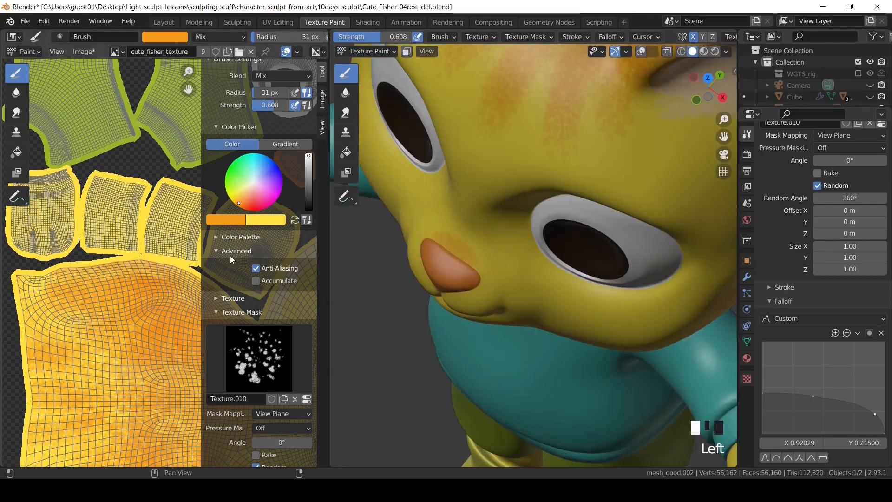
middle_drag(518, 272, 526, 219)
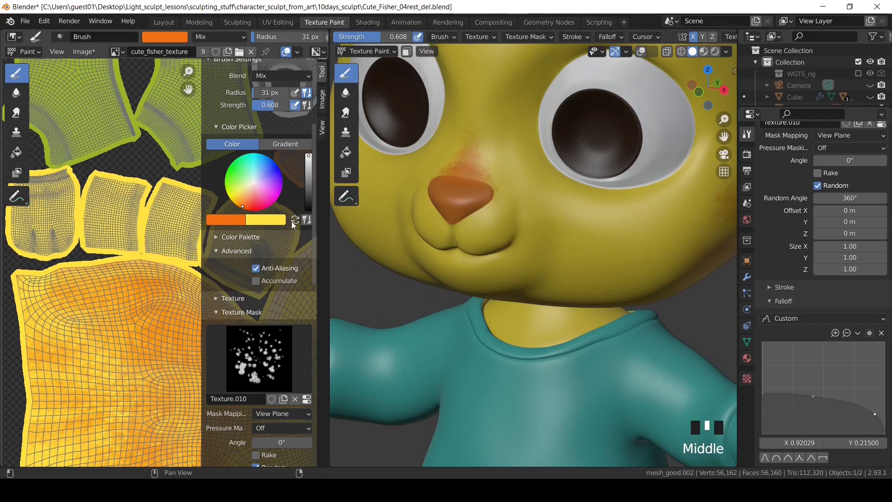
Swap to the yellow secondary colour and soften the orange patch around the nose.
click(295, 219)
click(493, 189)
click(500, 190)
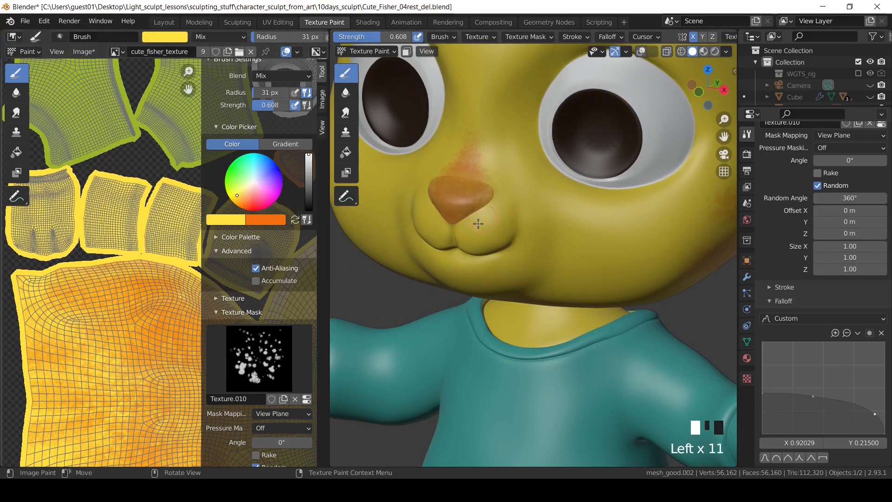
drag(477, 182, 449, 180)
Alternate between orange and yellow to paint short stripes up the nose bridge between the eyes.
middle_drag(460, 186, 488, 242)
key(x)
click(493, 250)
middle_drag(382, 244, 586, 183)
key(x)
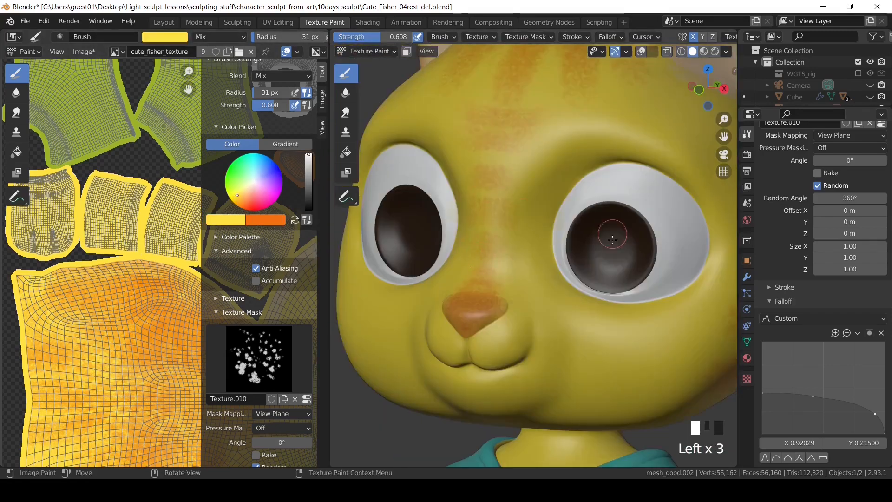
middle_drag(481, 103, 500, 195)
key(x)
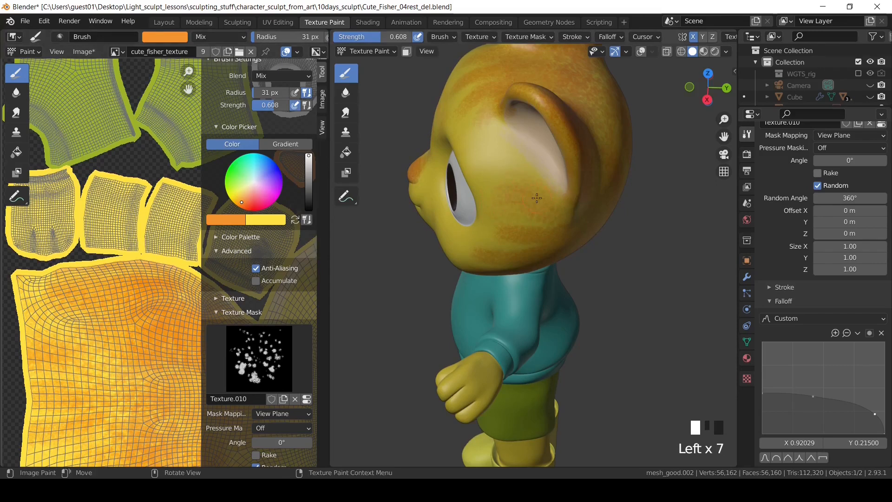
Switch to a brighter yellow and brush over the cheek beneath the eye with a 57 px radius.
click(295, 221)
click(226, 220)
click(229, 124)
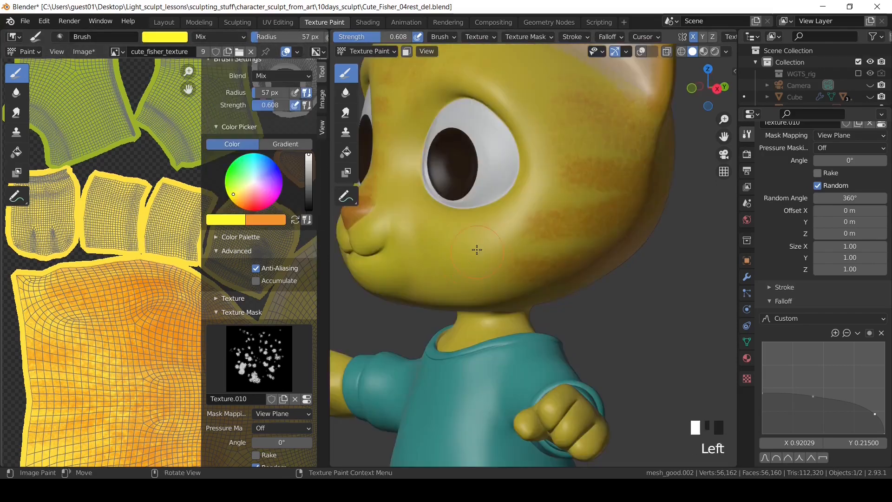
scroll(442, 251, up, 3)
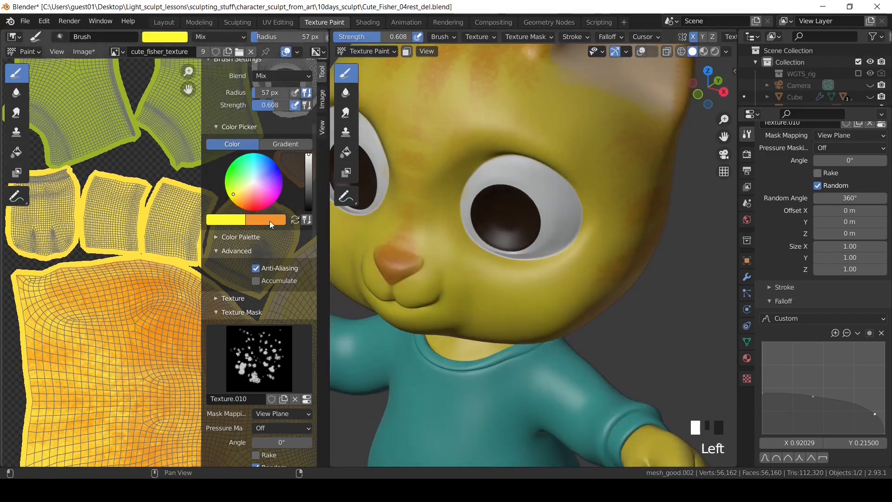
Raise the brush strength to 0.953 and paint the muzzle and chin light yellow with a 98 px radius.
click(226, 220)
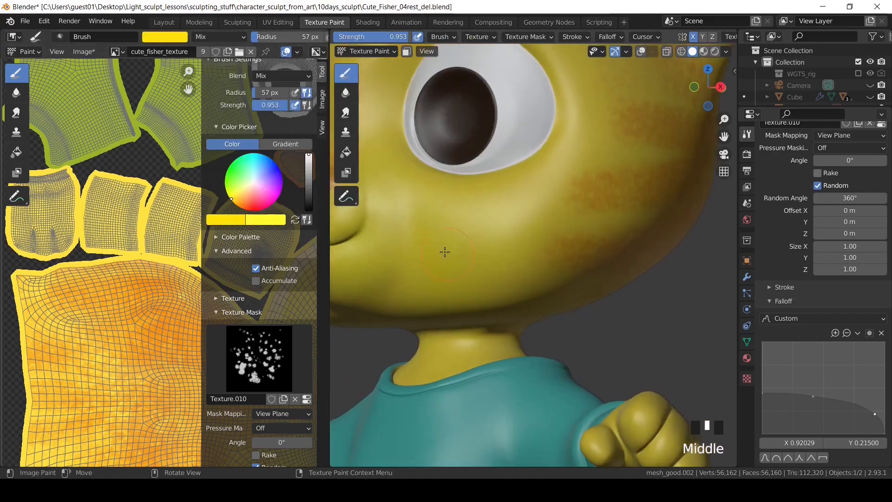
middle_drag(444, 251, 598, 313)
click(599, 313)
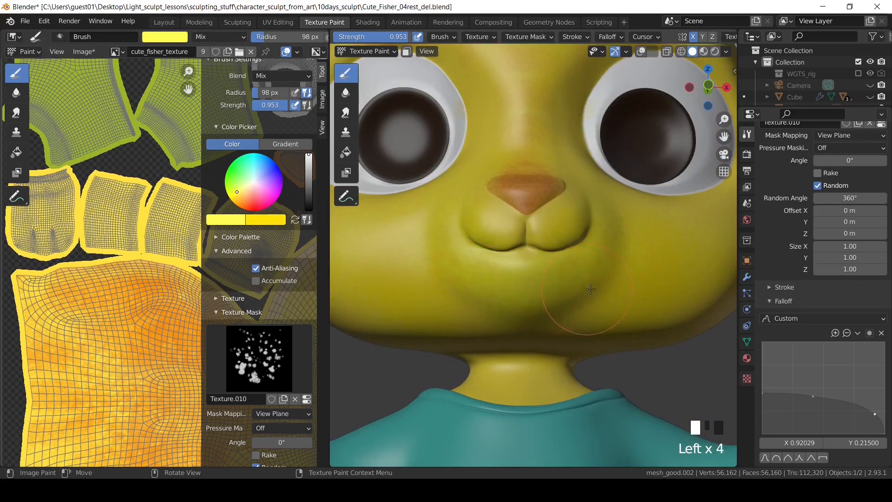
middle_drag(599, 325, 463, 332)
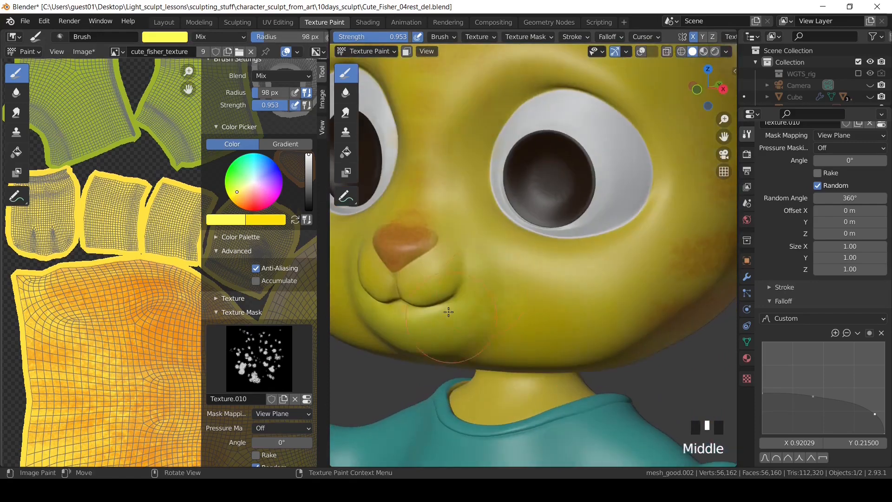
Set the brush radius to 67 px and lighten the face beside the nose and around the muzzle with pale yellow.
middle_drag(406, 302, 431, 290)
key(f)
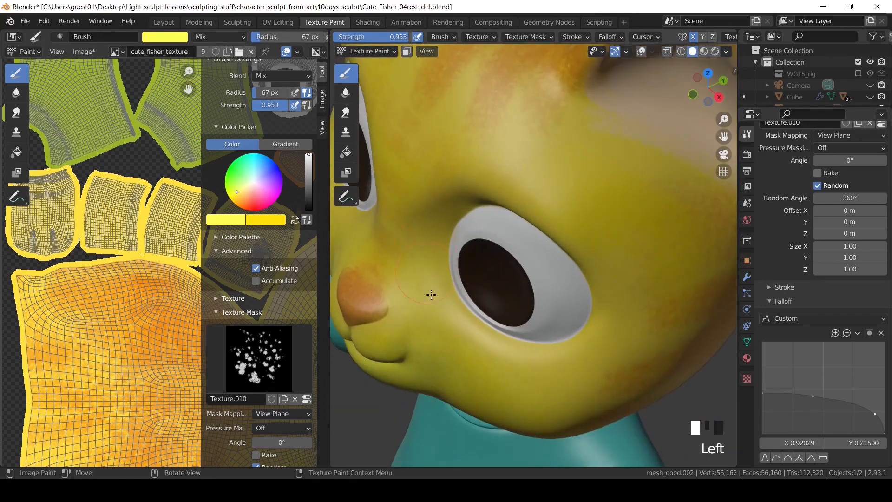
shift+middle_drag(418, 232, 243, 191)
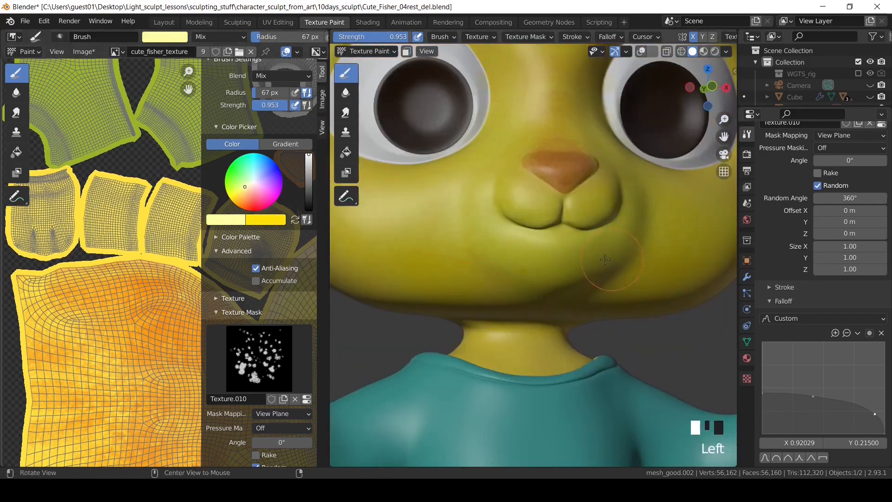
alt+drag(665, 266, 564, 179)
middle_drag(639, 192, 516, 220)
mouse_move(520, 219)
mouse_down()
mouse_move(503, 229)
mouse_move(575, 208)
mouse_up()
middle_drag(460, 205, 509, 252)
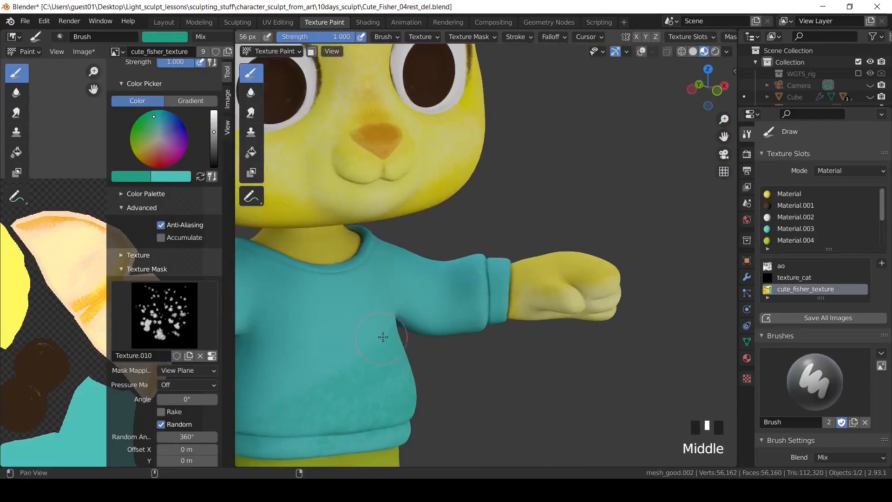
Paint darker teal shading over the sweater's sides and sleeves with a 56 px brush at full strength.
click(473, 297)
mouse_move(418, 278)
middle_down()
mouse_move(473, 296)
mouse_move(456, 321)
middle_up()
drag(562, 320, 587, 338)
middle_drag(588, 338, 501, 307)
shift+middle_drag(465, 297, 415, 274)
middle_drag(530, 292, 461, 266)
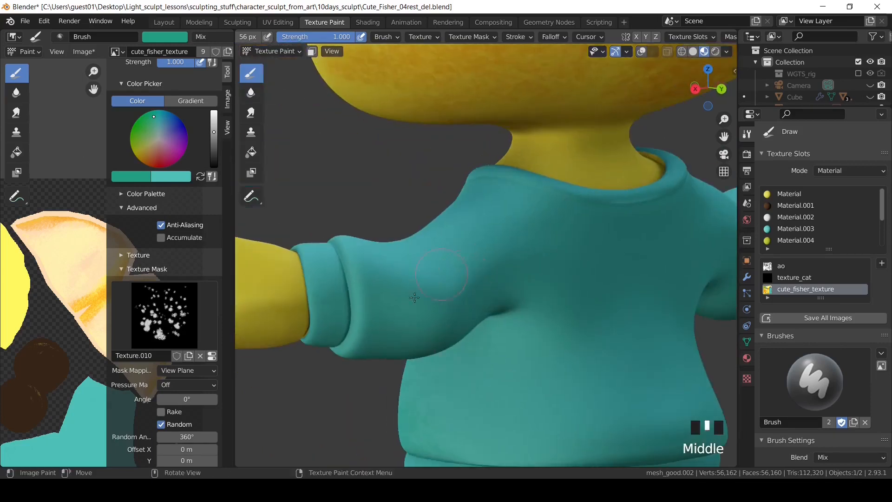
Mottle the sweater's torso with darker teal using a 110 px brush, and shade the sleeve at 76 px.
middle_drag(658, 345, 501, 202)
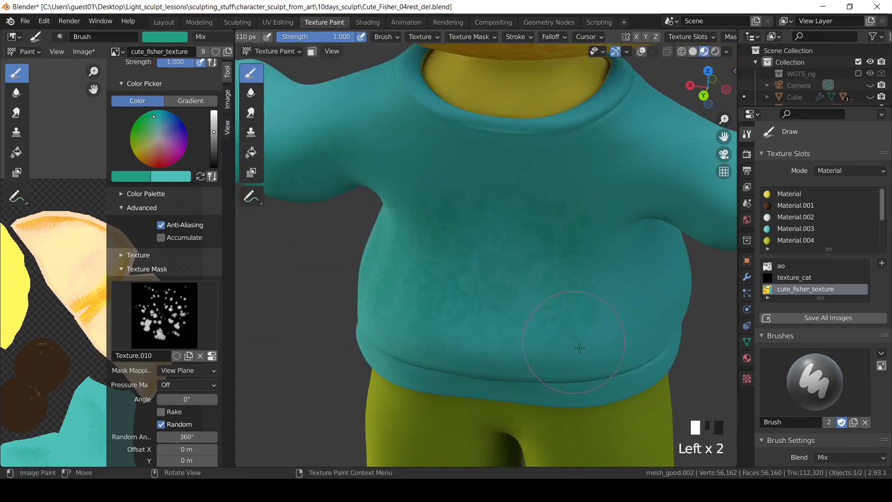
middle_drag(440, 159, 344, 163)
key(f)
mouse_move(557, 260)
middle_down()
mouse_move(511, 297)
mouse_move(395, 279)
middle_up()
click(506, 308)
drag(553, 246, 553, 274)
Paint narrow dark teal rib stripes on the sleeve cuff with a 22 px brush and X mirroring on.
key(f)
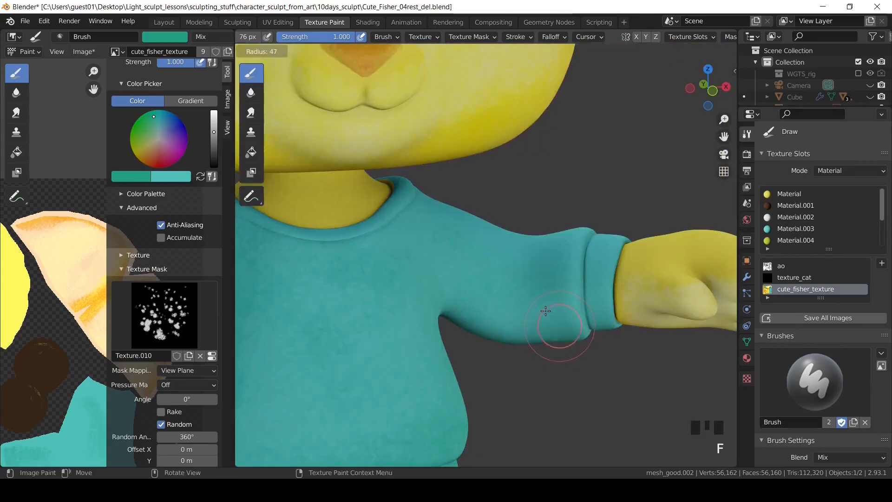
mouse_move(617, 293)
shift+middle_down()
mouse_move(476, 249)
mouse_move(462, 185)
shift+middle_up()
drag(409, 237, 342, 242)
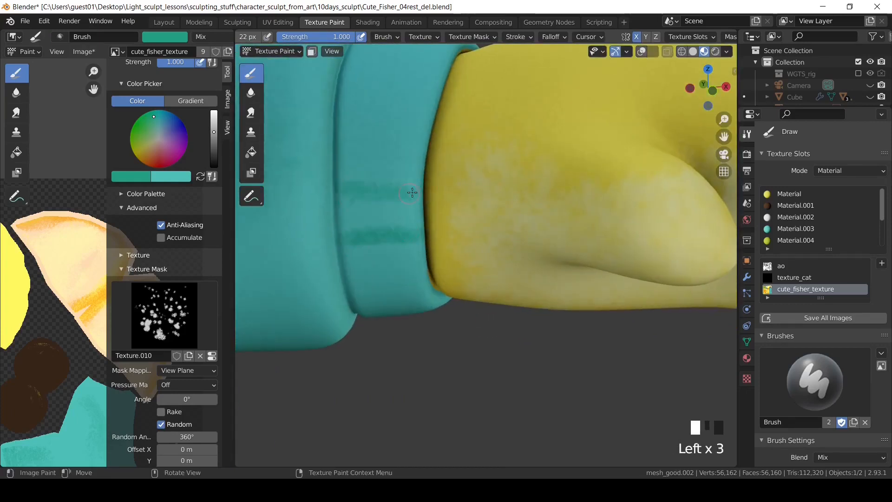
middle_drag(362, 189, 450, 266)
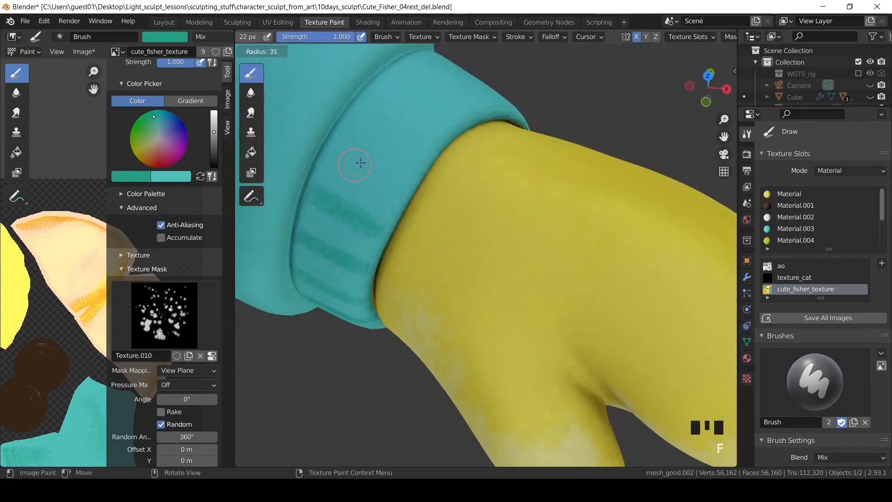
Enlarge the brush to 39 px and continue the dark teal rib stripes around the upper side of the cuff.
middle_drag(518, 136, 486, 161)
click(486, 161)
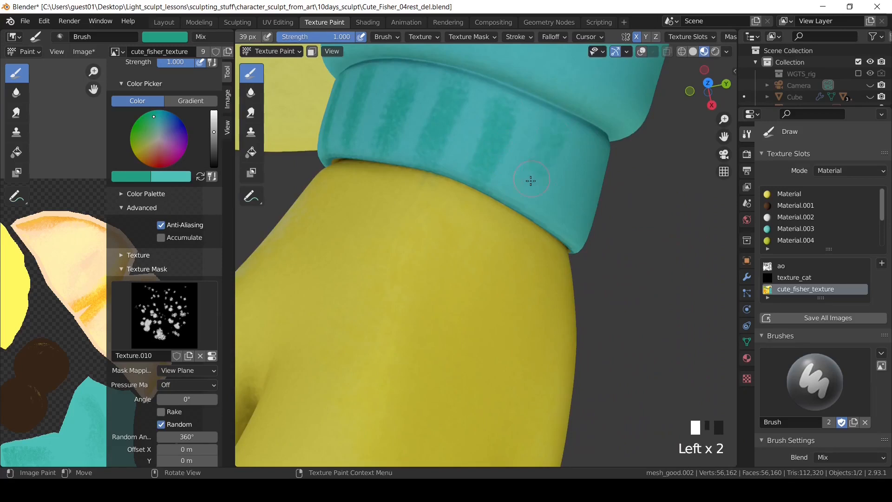
middle_drag(530, 181, 528, 151)
middle_drag(562, 214, 629, 221)
click(629, 220)
Paint vertical dark teal rib stripes around the sweater's bottom hem with the 39 px brush.
middle_drag(524, 259, 542, 372)
drag(322, 222, 353, 202)
middle_drag(432, 269, 479, 320)
drag(355, 132, 438, 131)
middle_drag(374, 134, 487, 247)
click(485, 248)
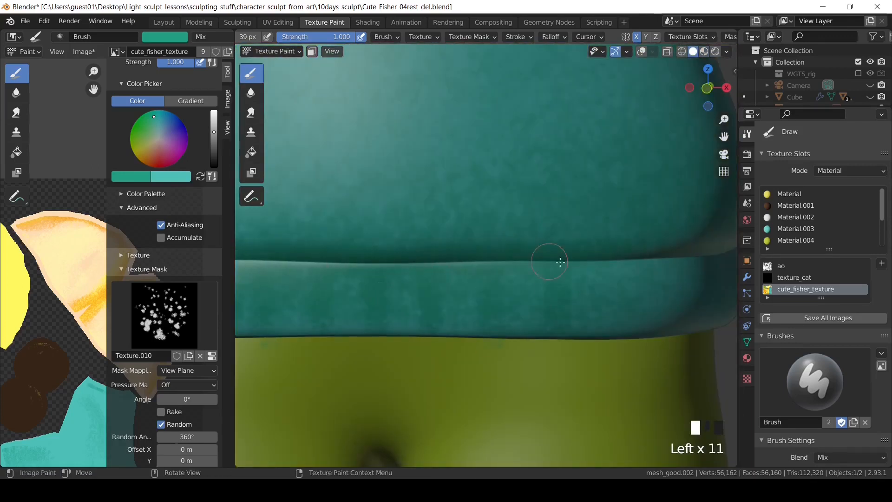
shift+middle_drag(561, 262, 427, 267)
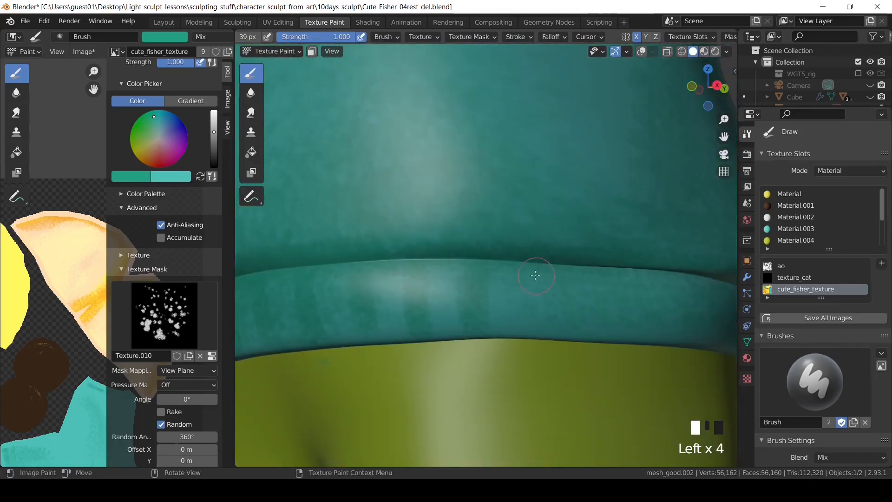
ctrl+middle_drag(420, 246, 420, 226)
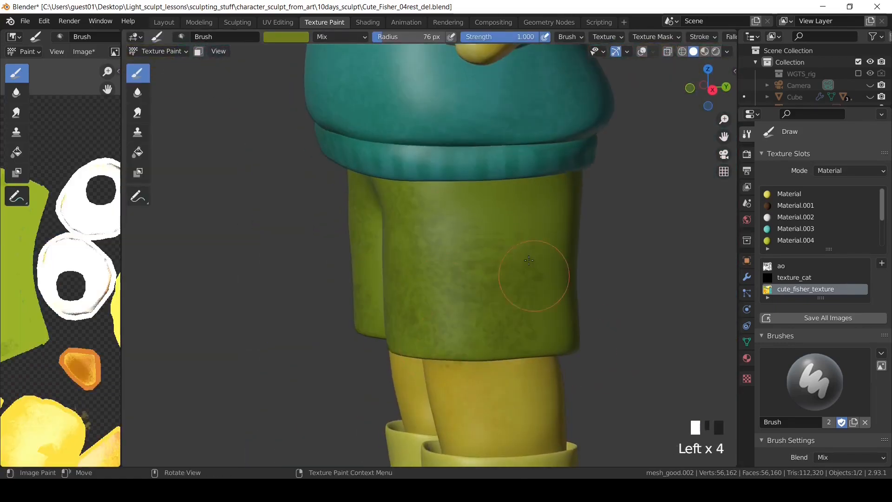
Mottle the shorts with darker green using a 76 px brush, and dab orange at the back of the neck.
middle_drag(558, 260, 425, 257)
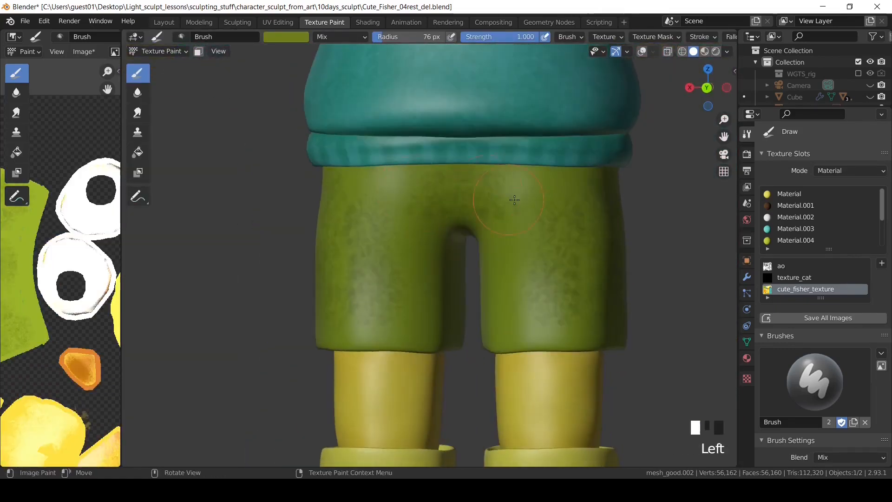
middle_drag(376, 313, 604, 205)
drag(524, 182, 427, 268)
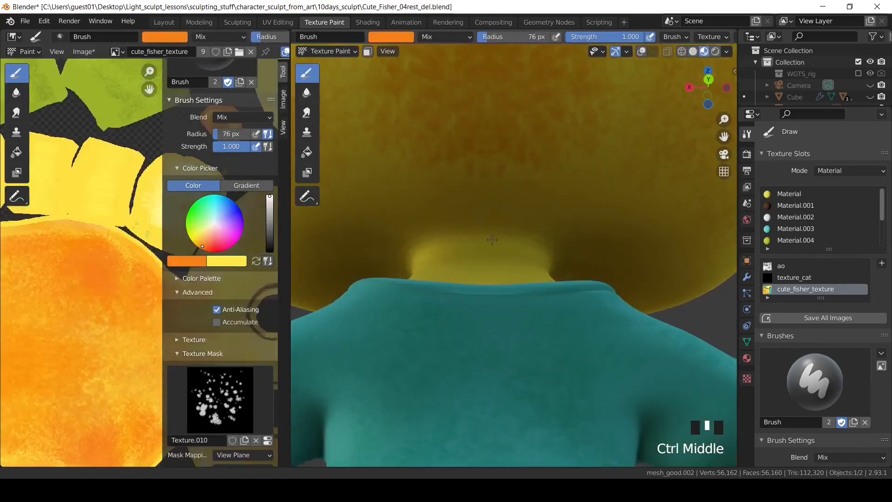
click(474, 239)
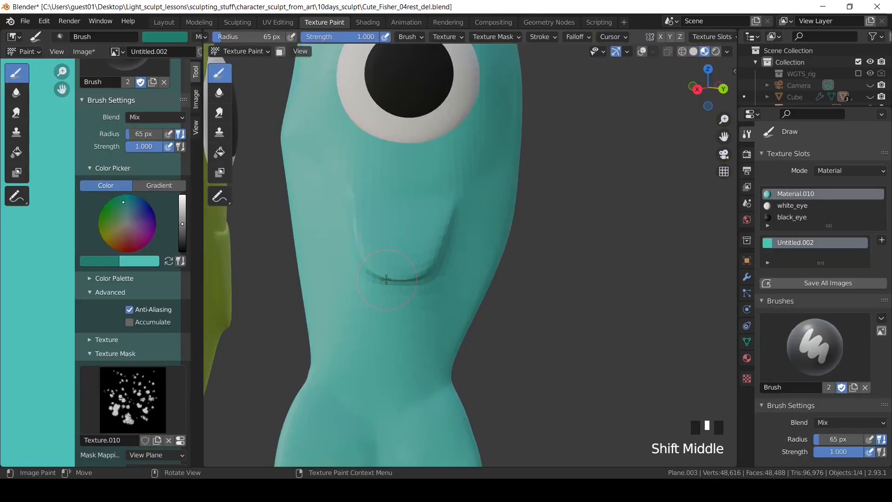
Paint a dark teal band below the teal fish's eye and outline its side fin with a 32 px brush.
key(f)
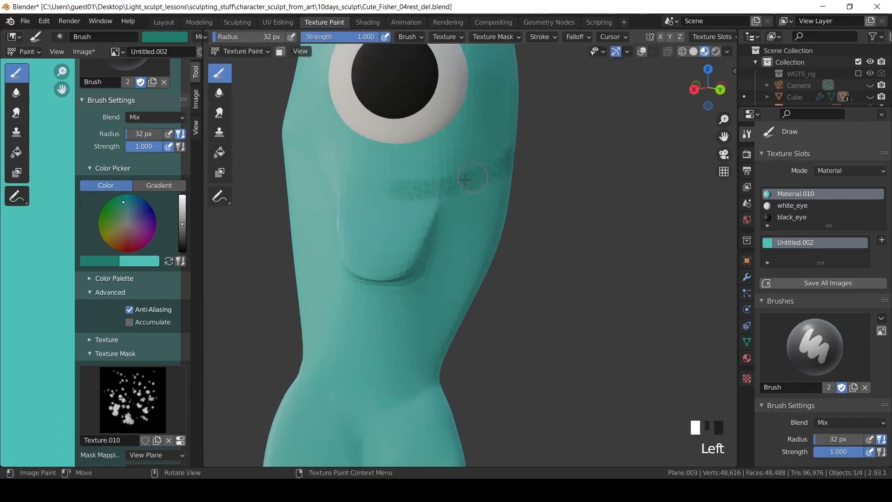
drag(465, 180, 404, 191)
mouse_move(398, 189)
middle_down()
mouse_move(412, 193)
mouse_move(409, 202)
middle_up()
mouse_move(321, 187)
mouse_down()
mouse_move(404, 221)
mouse_move(378, 250)
mouse_up()
drag(395, 301, 464, 218)
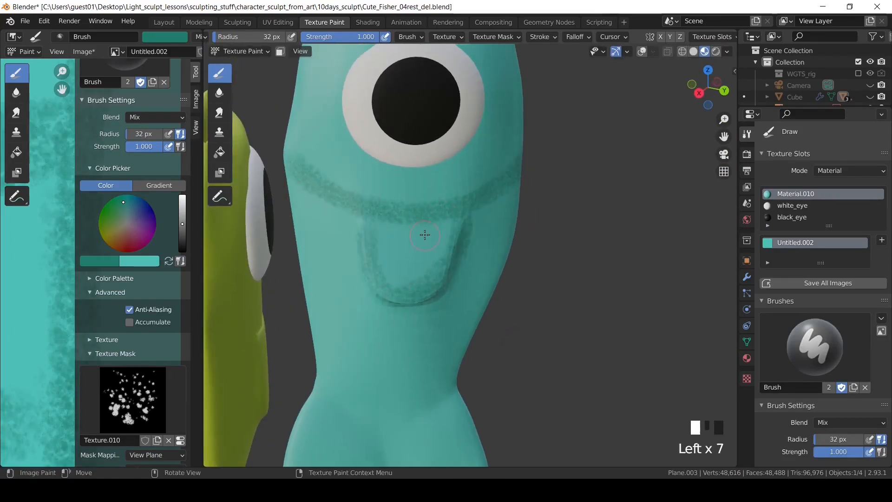
Reduce the brush to 17 px and paint thin dark teal lines inside the fish's fin and along its mouth edge.
key(f)
click(419, 223)
shift+middle_drag(394, 284, 411, 174)
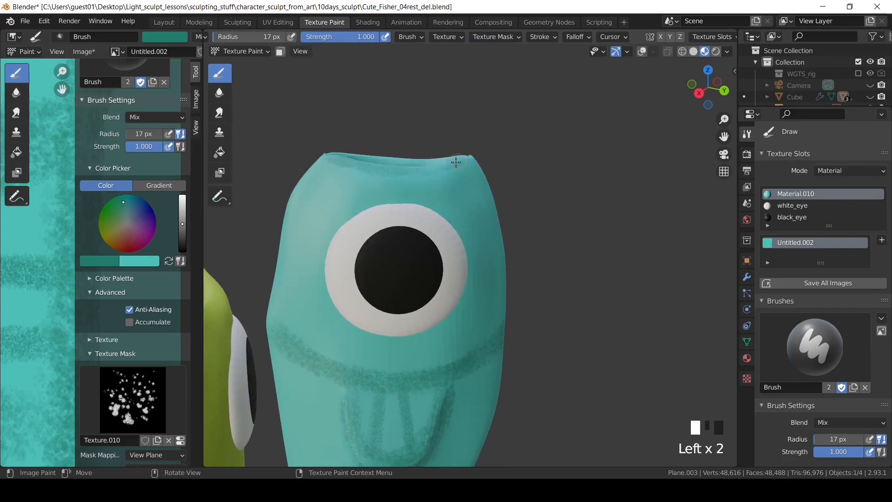
middle_drag(344, 205, 346, 182)
shift+middle_drag(367, 399, 370, 130)
drag(317, 281, 322, 282)
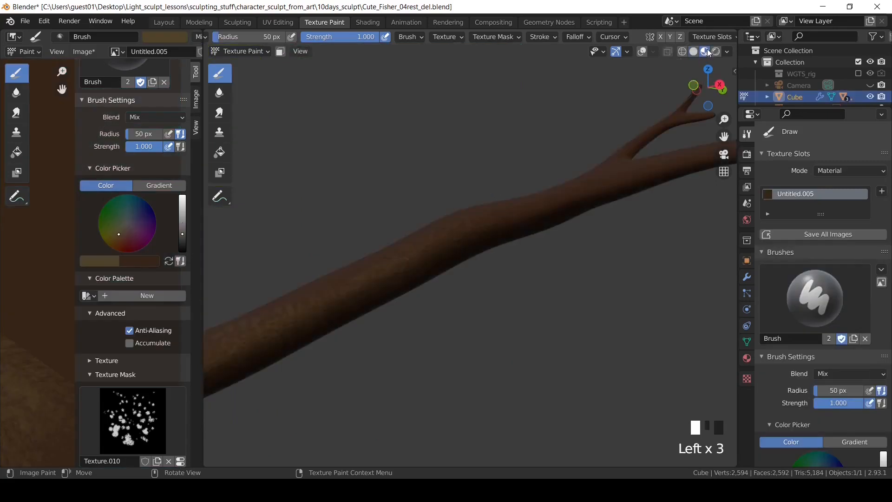
Paint lighter brown mottling along the top of the branch with the 50 px speckled brush.
mouse_move(603, 233)
middle_down()
mouse_move(639, 204)
mouse_move(569, 262)
mouse_move(442, 277)
mouse_move(619, 281)
middle_up()
drag(620, 281, 537, 283)
middle_drag(537, 282, 529, 321)
shift+middle_drag(529, 298, 370, 275)
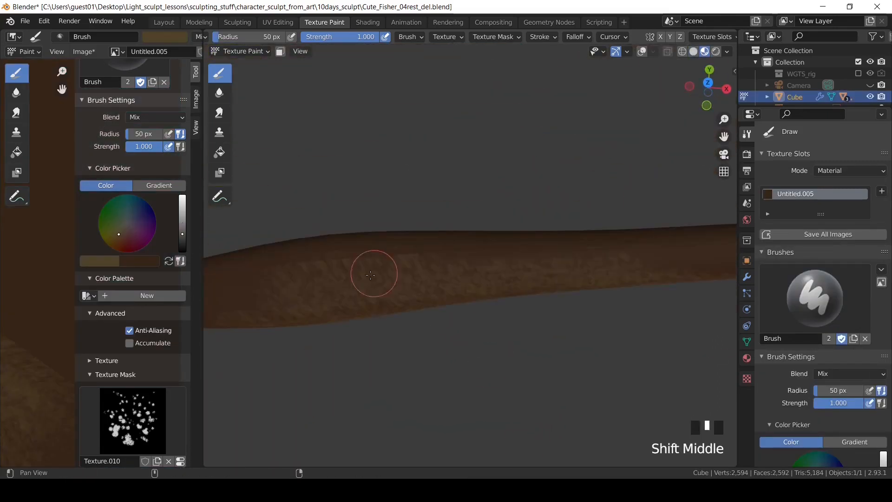
shift+middle_drag(700, 290, 358, 299)
click(358, 299)
scroll(497, 145, down, 1)
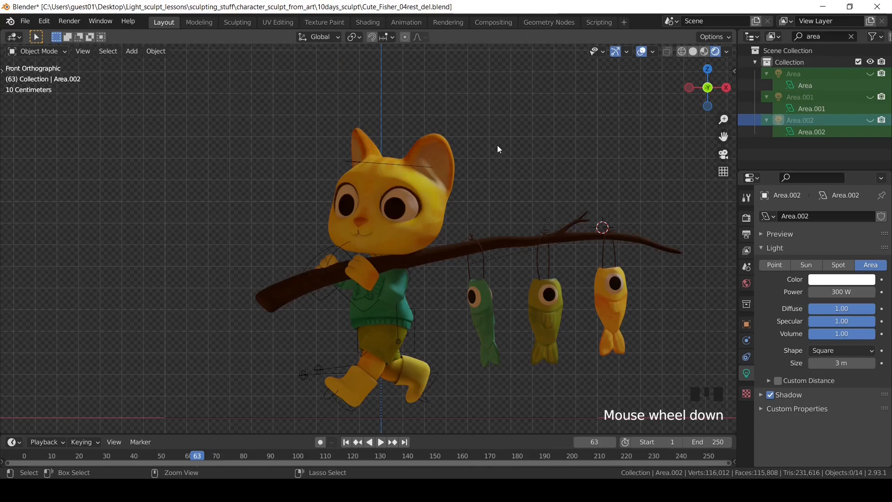
Isolate the cat mesh and toggle the area lights' visibility to judge their effect on the character.
key(ctrl+z)
key(h)
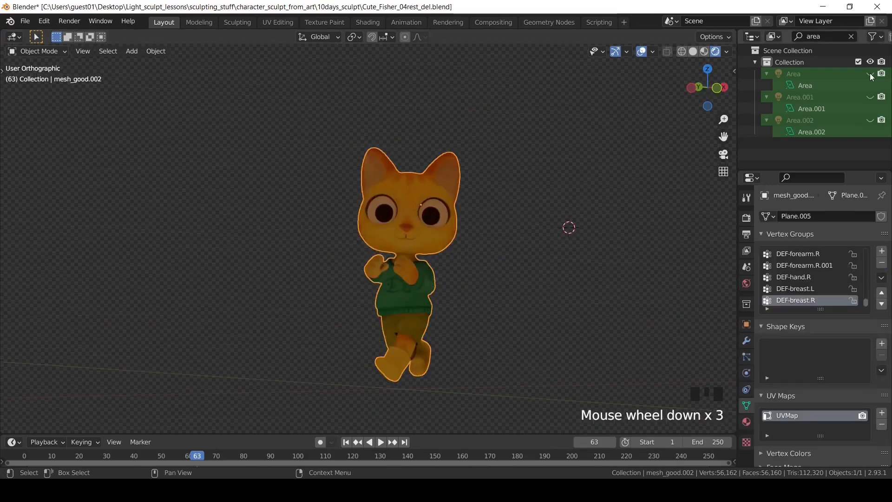
click(870, 74)
click(870, 121)
middle_drag(576, 253, 502, 278)
scroll(502, 278, up, 4)
click(870, 120)
click(870, 97)
click(870, 74)
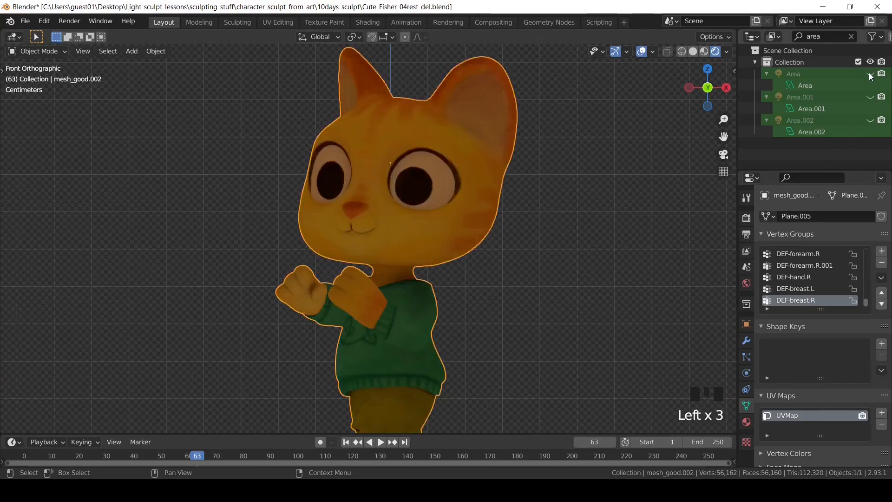
Set the world background strength to 0.2 and show the Area.002 light.
click(747, 283)
click(844, 307)
text(.)
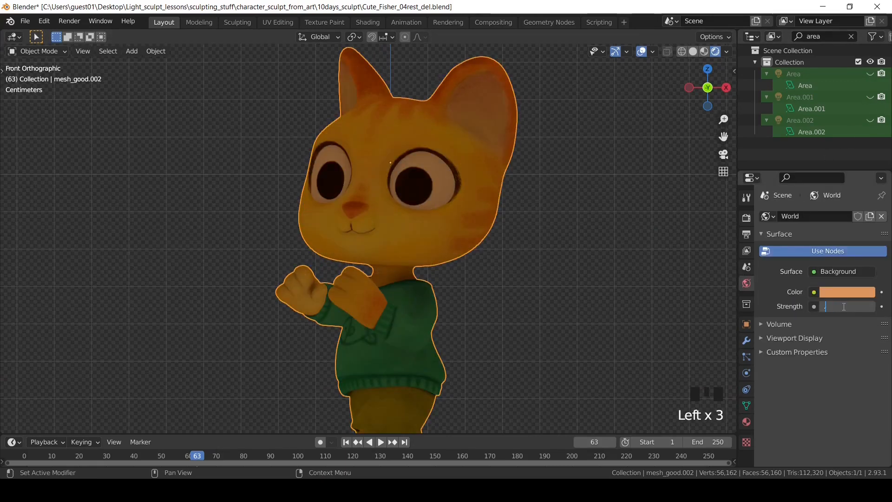
text(3)
key(Return)
click(870, 121)
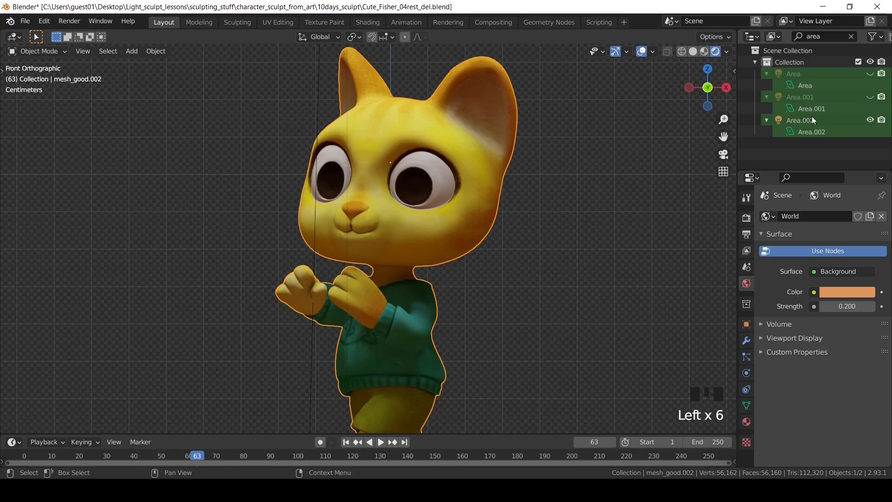
Rotate the Area.002 light freely and about the Z axis to change how it hits the cat.
click(811, 120)
scroll(410, 190, down, 10)
key(r)
click(282, 351)
key(r)
key(z)
click(446, 342)
Rotate and move the Area.002 light in the side view, and refine its angle in the front view.
key(Page_Down)
key(r)
click(314, 380)
key(g)
click(280, 383)
key(End)
scroll(330, 350, up, 8)
key(g)
key(r)
click(490, 262)
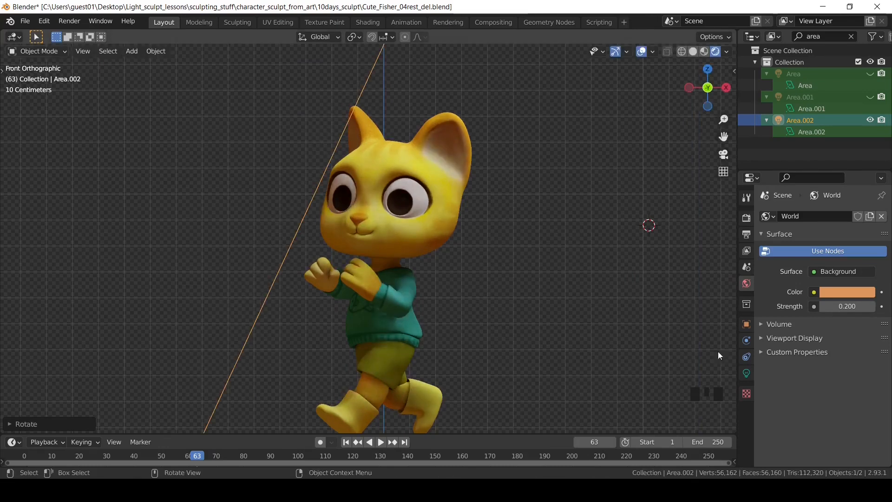
Set the world background strength to 0.3.
click(717, 351)
double_click(846, 306)
text(.3)
key(Return)
Show the Area.001 and Area lights, and enable contact shadows on the Area light.
click(800, 97)
click(746, 373)
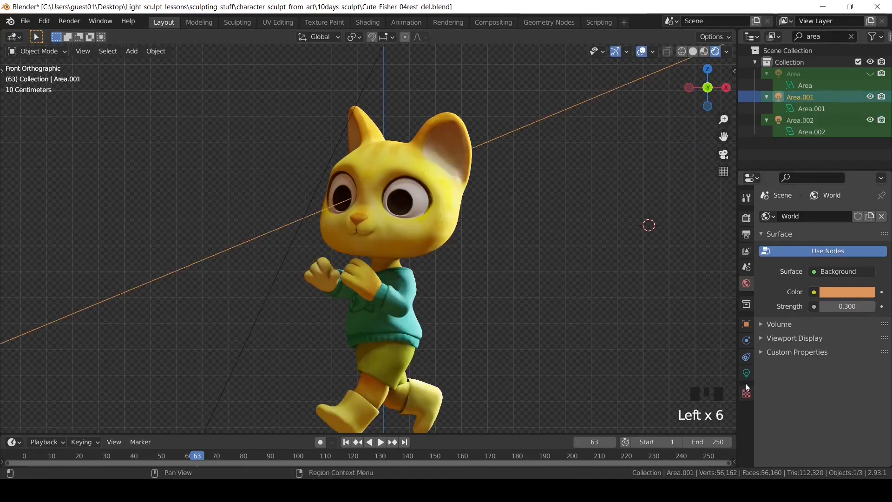
click(820, 74)
click(870, 73)
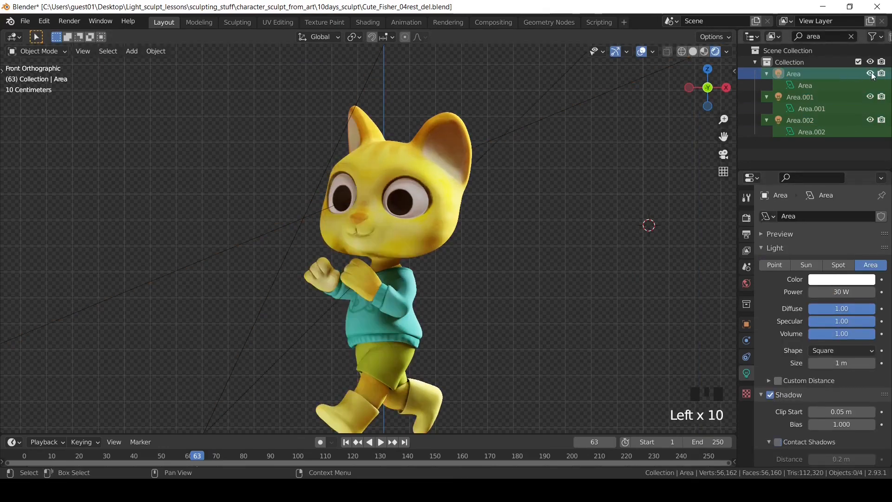
click(777, 441)
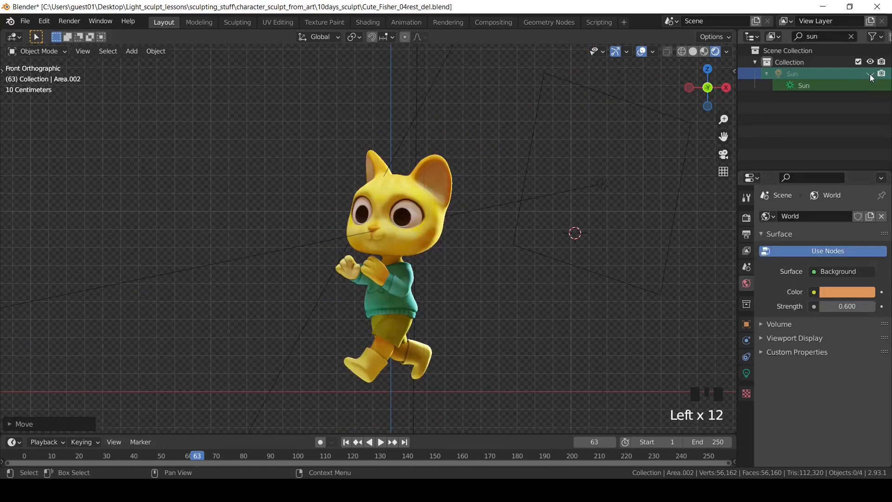
Show the hidden Sun light and delete it from the scene.
click(870, 74)
click(553, 155)
key(Delete)
Rotate and move the Area.002 light behind the cat in the right view, and hide the viewport overlays.
scroll(422, 241, up, 2)
click(337, 331)
key(r)
key(x)
right_click(233, 121)
key(Page_Down)
click(409, 177)
key(r)
click(441, 302)
key(g)
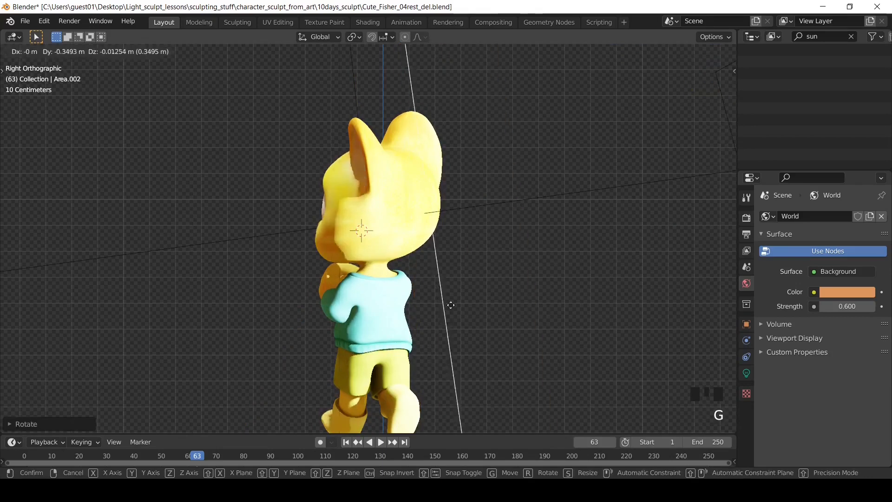
click(415, 309)
key(End)
click(641, 51)
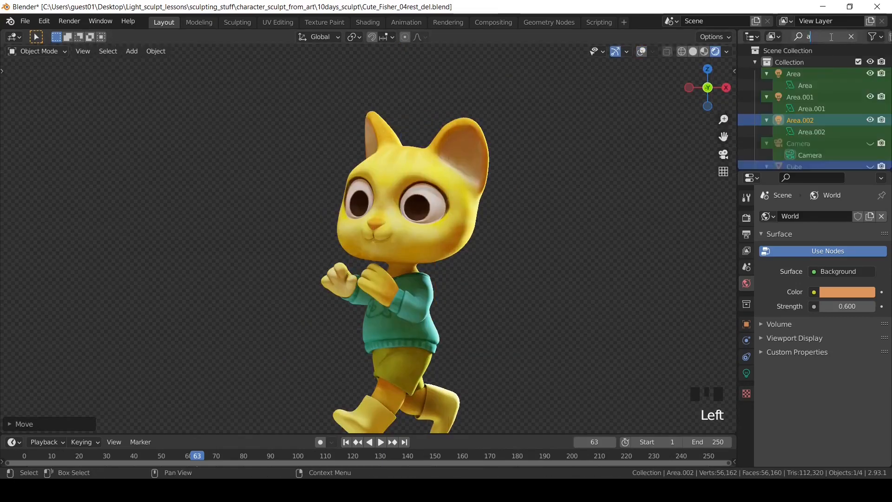
Toggle each area light off and on to compare its contribution, and review the Area light's color and settings.
click(870, 97)
click(870, 74)
click(869, 120)
click(868, 120)
click(870, 97)
click(868, 74)
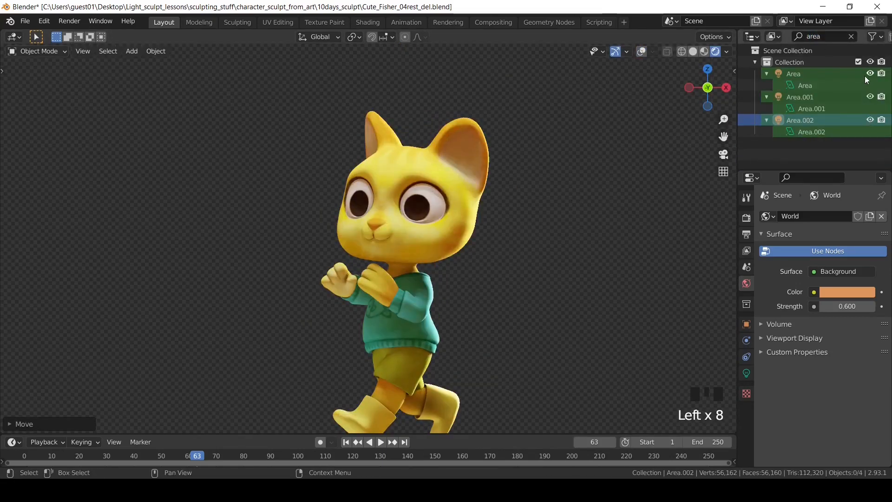
click(857, 74)
click(746, 373)
click(850, 280)
scroll(744, 287, down, 7)
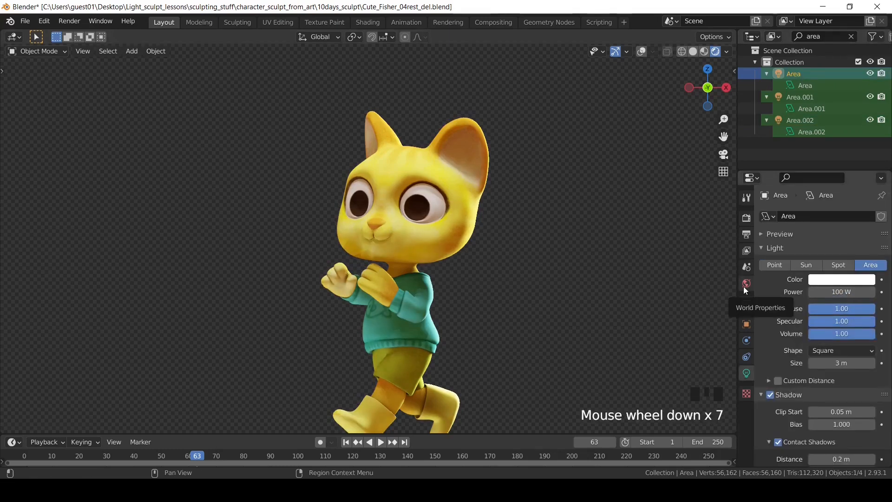
Reveal all hidden objects in the scene and save the file.
key(alt+h)
scroll(541, 255, down, 1)
middle_drag(541, 255, 673, 277)
click(746, 217)
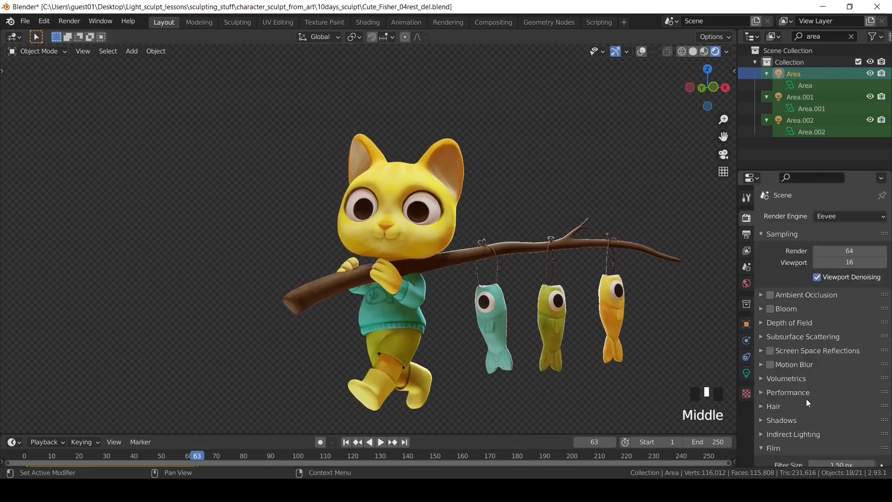
scroll(809, 397, down, 5)
key(ctrl+s)
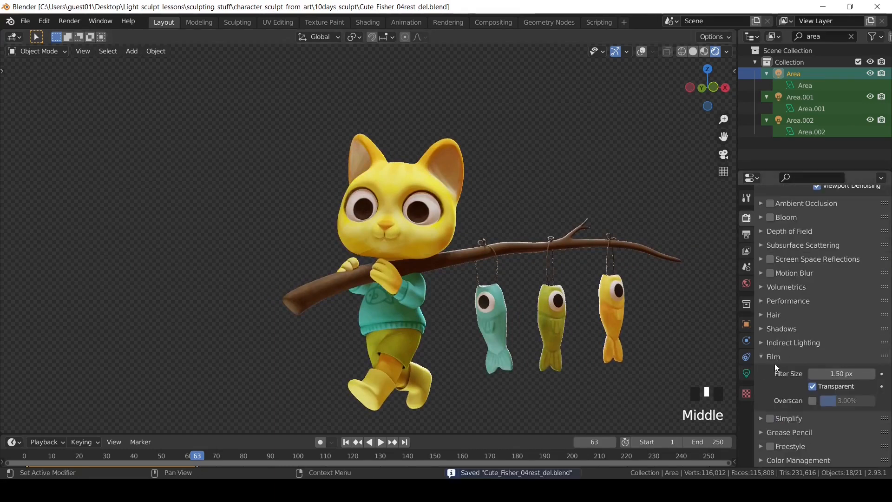
Compare the False Color and Filmic view transforms with an adjusted exposure to check the lighting on the character.
click(807, 460)
scroll(850, 395, down, 5)
click(848, 389)
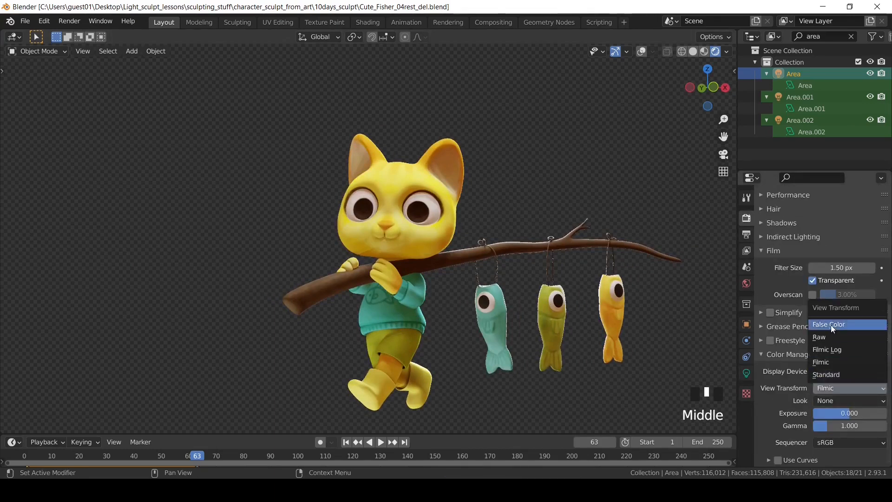
click(831, 324)
drag(829, 413, 860, 413)
click(837, 387)
click(826, 363)
click(838, 388)
click(829, 324)
click(455, 292)
middle_drag(455, 292, 352, 301)
Set the exposure to 0.373 while checking the False Color display from the side and back of the character.
drag(854, 413, 841, 414)
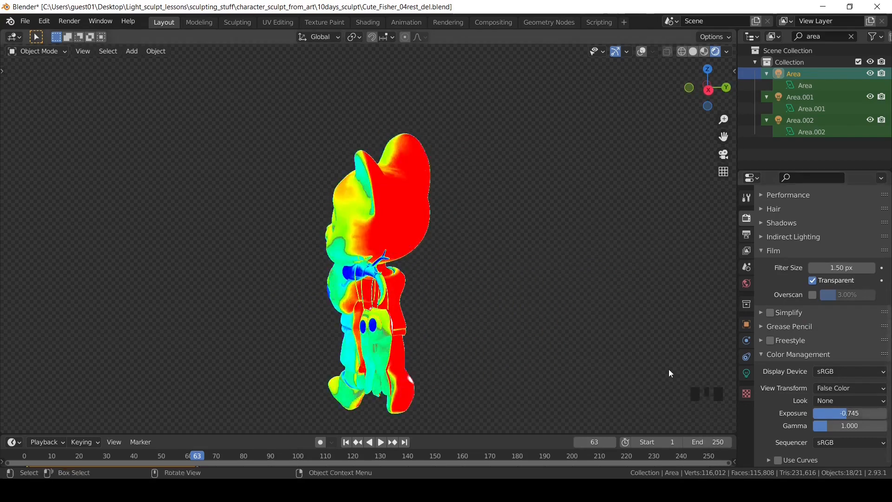
middle_drag(469, 297, 414, 303)
drag(847, 416, 851, 416)
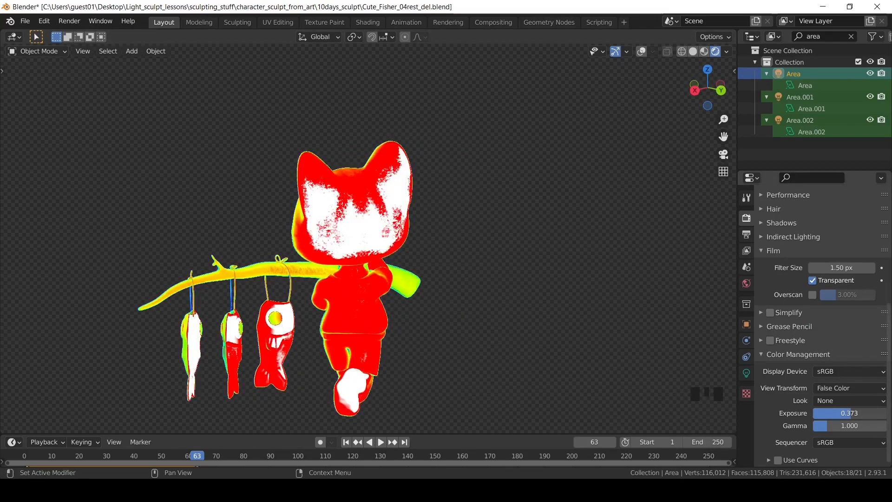
middle_drag(132, 254, 260, 260)
Return the view transform to Filmic and set the gamma to 1.124.
click(850, 388)
click(832, 339)
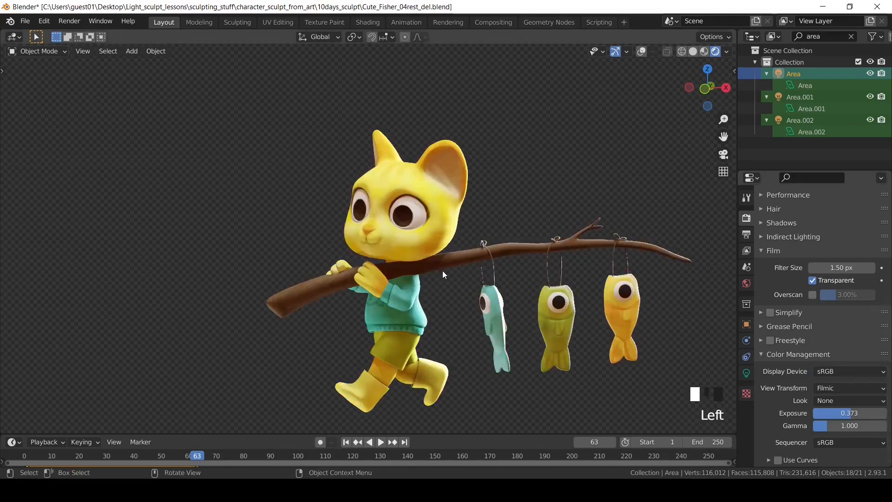
scroll(450, 297, up, 2)
mouse_move(849, 425)
mouse_down()
mouse_move(869, 425)
mouse_move(839, 428)
mouse_up()
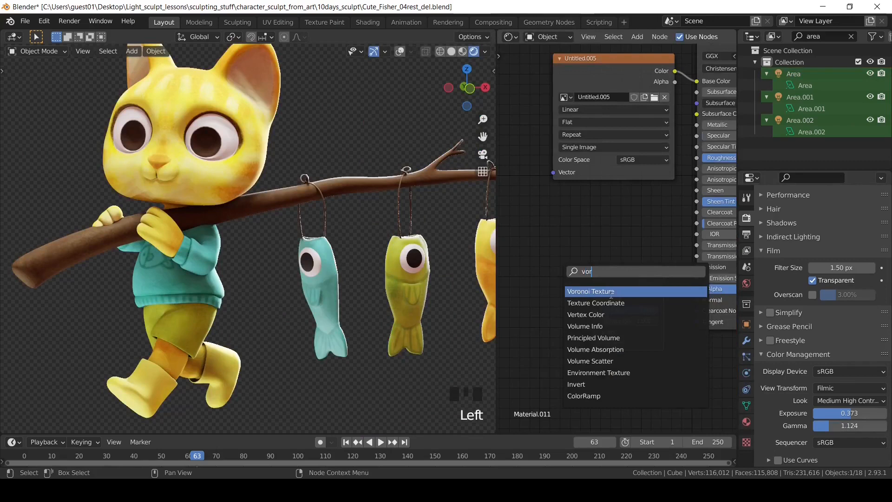
Add a Voronoi Texture to the branch material and wire its color through the Bump node into the shader's normal.
click(611, 291)
click(579, 290)
drag(576, 290, 582, 301)
drag(664, 283, 696, 300)
Switch the branch's Voronoi Texture to Smooth F1 and set the Bump strength to 0.247.
middle_drag(190, 271, 189, 283)
drag(549, 364, 501, 376)
click(548, 328)
click(547, 363)
drag(632, 310, 603, 310)
scroll(130, 370, up, 6)
middle_drag(130, 370, 263, 300)
scroll(263, 300, up, 2)
scroll(338, 284, down, 3)
middle_drag(325, 288, 353, 270)
Set the branch's Voronoi Texture scale to 33.3 and its smoothness to 0.553.
drag(548, 365, 593, 365)
scroll(297, 242, down, 5)
shift+middle_drag(297, 242, 409, 186)
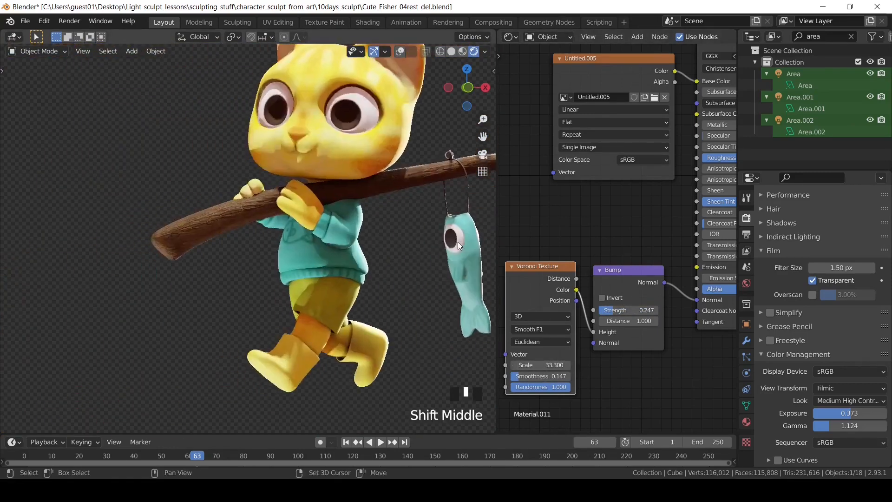
scroll(409, 186, up, 3)
drag(531, 376, 555, 377)
scroll(390, 196, down, 2)
shift+middle_drag(390, 195, 210, 240)
Reduce the branch's Bump strength to 0.153 and check the bark relief around the character.
drag(623, 310, 617, 310)
shift+middle_drag(101, 274, 205, 232)
scroll(278, 209, down, 1)
mouse_move(344, 195)
middle_down()
mouse_move(397, 180)
mouse_move(469, 184)
mouse_move(343, 190)
middle_up()
shift+middle_drag(223, 223, 124, 261)
scroll(123, 260, up, 1)
scroll(123, 260, up, 5)
Delete the lowest image texture from the cat_color material, and place the Voronoi and Bump nodes beneath the ao texture, linked to the shader's normal.
click(232, 186)
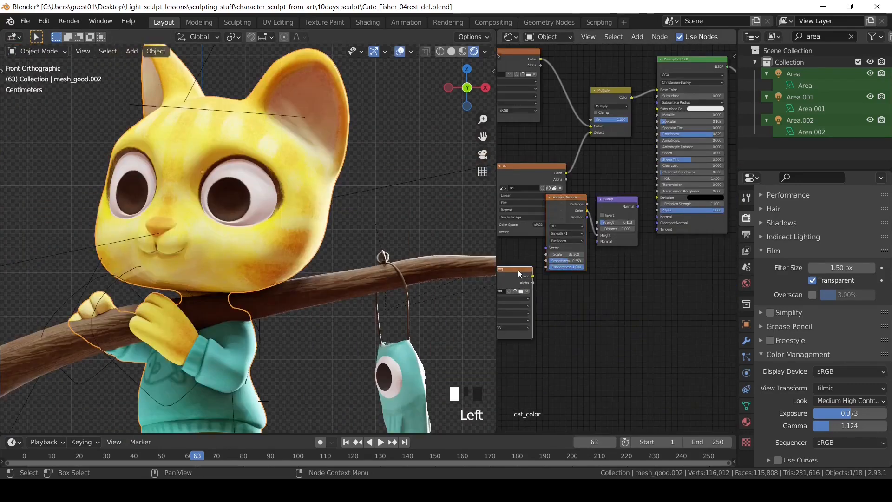
key(Delete)
middle_drag(622, 232, 599, 301)
drag(609, 330, 553, 293)
drag(595, 268, 635, 286)
Set the scale of the cat material's Voronoi Texture to 200.
scroll(253, 237, up, 5)
middle_drag(535, 295, 616, 235)
scroll(615, 235, up, 5)
click(574, 363)
text(200)
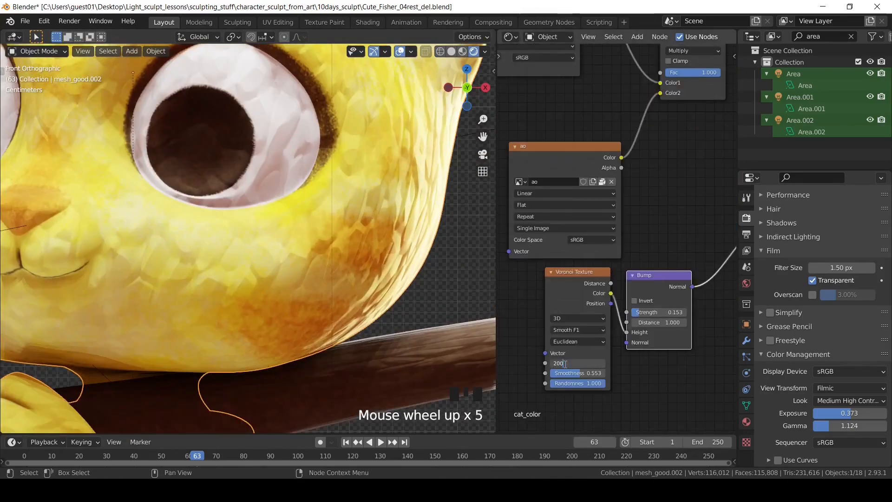
key(Return)
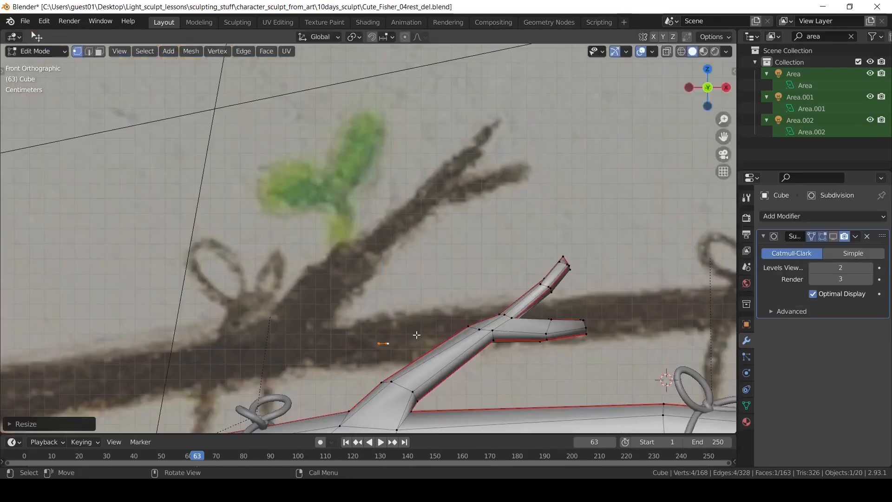
Extrude the small face above the branch upward into a segmented stem for the sprout.
key(e)
click(387, 291)
double_click(393, 296)
key(g)
click(404, 298)
shift+middle_drag(405, 298, 460, 304)
Extrude the faces at the stem's upper end outward on both sides to start two leaves.
scroll(418, 307, up, 5)
key(3)
click(437, 312)
key(e)
click(467, 281)
click(420, 294)
key(e)
click(525, 300)
click(436, 291)
middle_drag(350, 287, 409, 304)
key(e)
click(482, 301)
Select both leaf end faces, scale them along Z and X, and reposition them.
click(499, 312)
middle_drag(499, 311, 549, 320)
shift+click(326, 304)
key(shift+z)
key(KP_1)
scroll(390, 251, down, 8)
key(s)
key(z)
click(386, 144)
key(s)
key(x)
click(469, 256)
key(g)
click(467, 244)
Circle-select the leaf vertices in wireframe and scale them along X.
scroll(346, 283, up, 5)
key(1)
key(shift+z)
key(c)
key(Escape)
key(shift+z)
key(c)
middle_drag(373, 275, 425, 274)
key(Escape)
key(s)
key(x)
click(477, 228)
Extrude the outer end faces of both leaves to lengthen them and form their tips.
key(3)
key(e)
click(578, 327)
key(e)
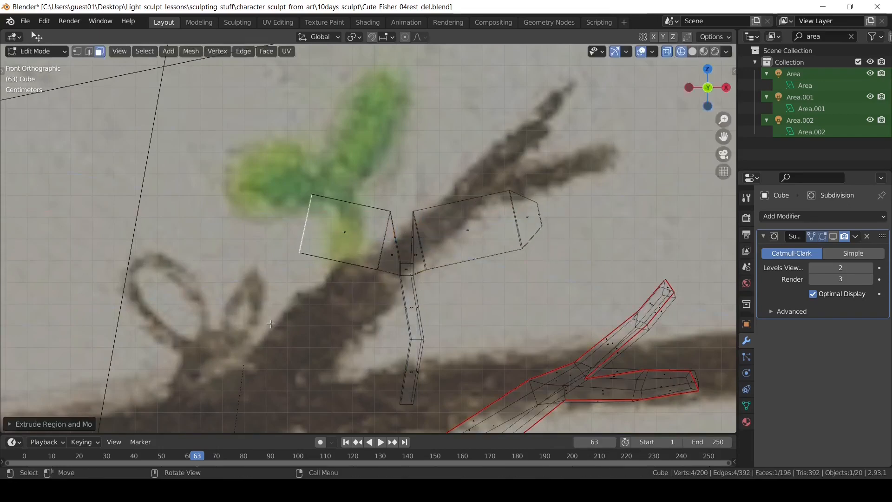
click(251, 347)
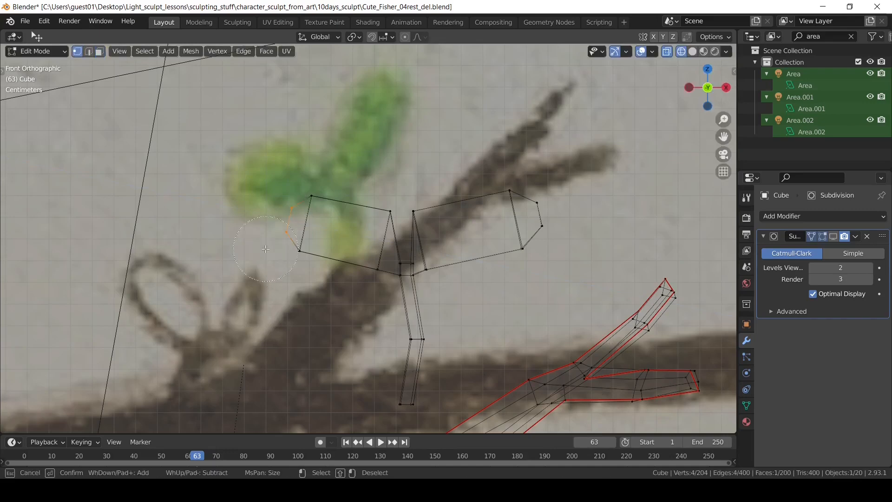
Circle-select the sprout's right leaf, then rotate and move it so it angles upward from the stem.
key(c)
drag(299, 225, 383, 244)
key(Escape)
key(r)
click(478, 140)
key(g)
click(480, 143)
Add a centred loop cut lengthwise through both leaves and move the new vertices to shape the midrib.
key(ctrl+r)
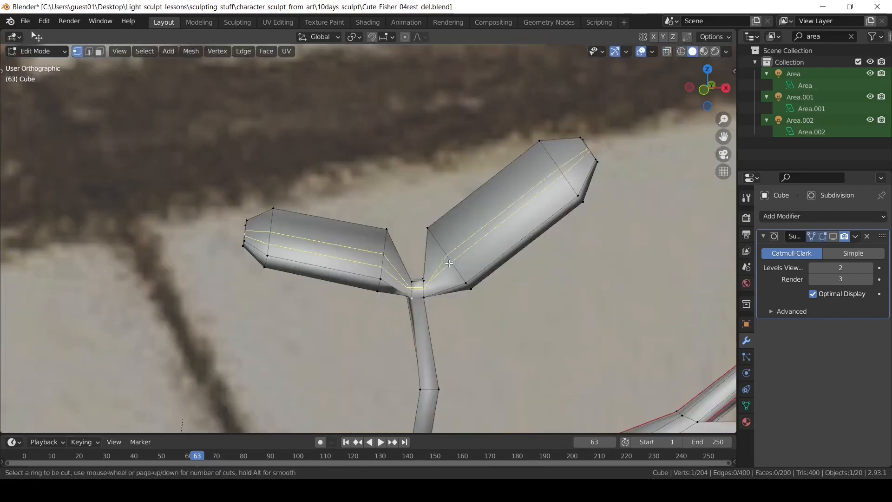
click(449, 264)
right_click(367, 259)
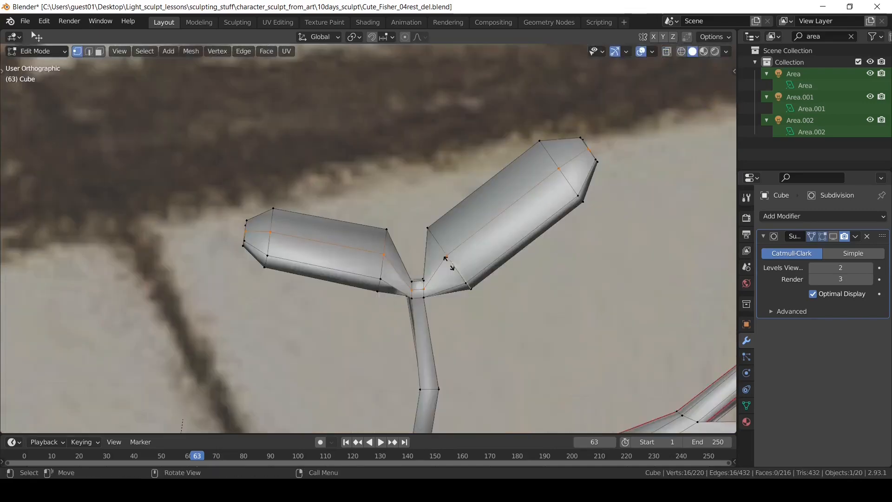
key(g)
middle_drag(562, 232, 472, 270)
click(331, 197)
key(g)
click(458, 233)
scroll(473, 270, down, 4)
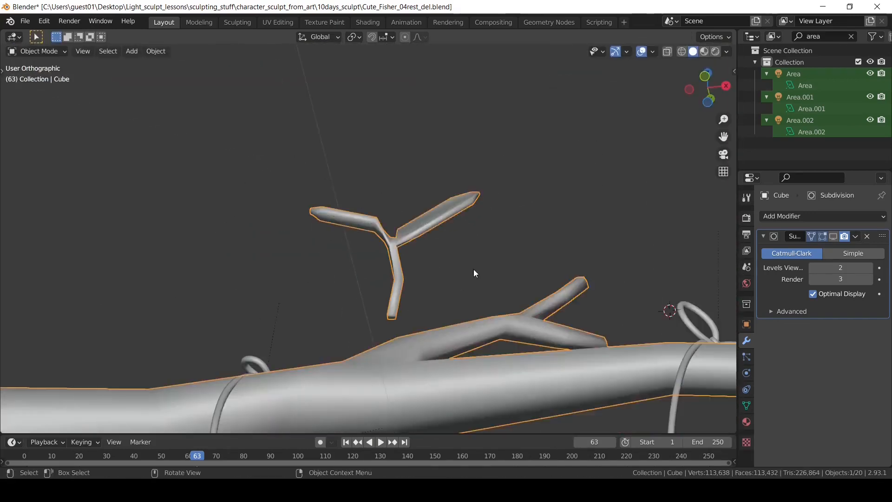
Turn on the Subdivision modifier's viewport display for the branch and sprout, and return to mesh editing in front view.
key(Tab)
key(KP_1)
click(833, 236)
scroll(388, 303, down, 1)
shift+middle_drag(359, 341, 388, 303)
scroll(408, 186, up, 6)
key(Tab)
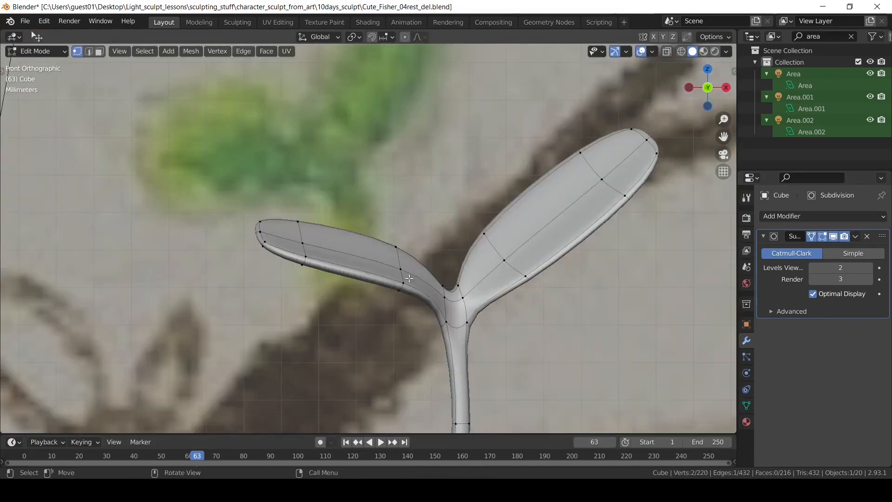
Rotate and move the outer end of the sprout's right leaf to bend it.
middle_drag(419, 270, 353, 361)
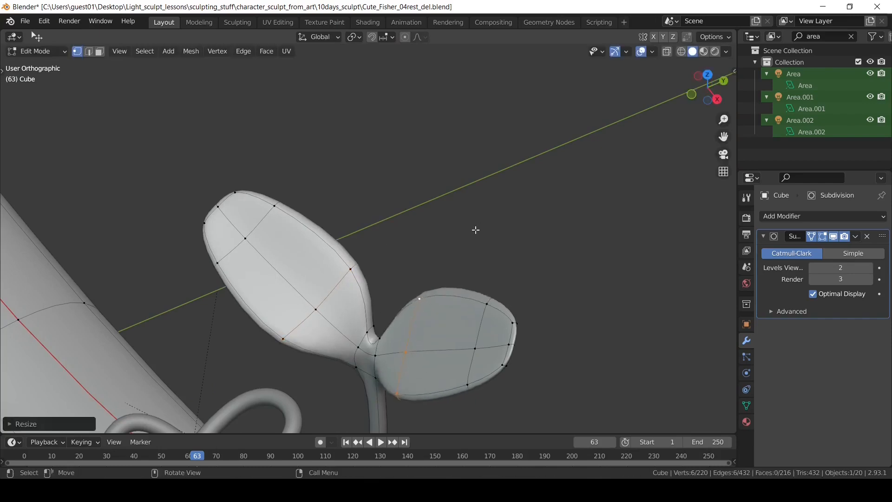
scroll(476, 230, down, 6)
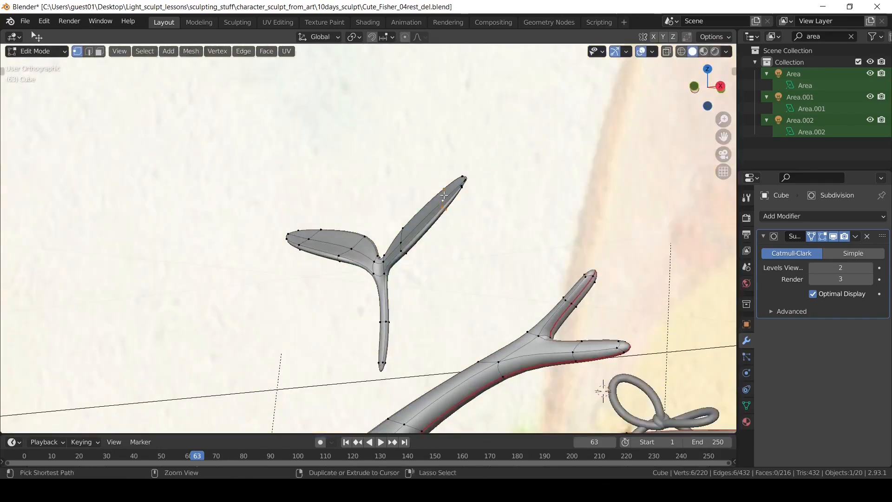
key(ctrl+KP_Add)
middle_drag(444, 195, 470, 147)
key(r)
click(464, 168)
key(g)
click(458, 184)
Select the right leaf's tip section in wireframe and rotate and move it to curl the tip.
key(shift+z)
key(c)
key(r)
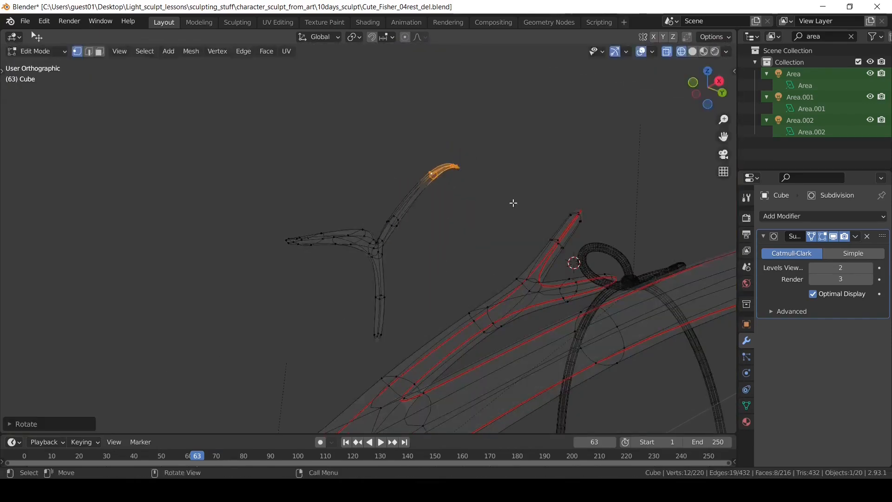
click(514, 202)
key(g)
click(493, 199)
key(shift+z)
mouse_move(412, 209)
middle_down()
mouse_move(465, 251)
mouse_move(450, 253)
middle_up()
key(r)
click(450, 253)
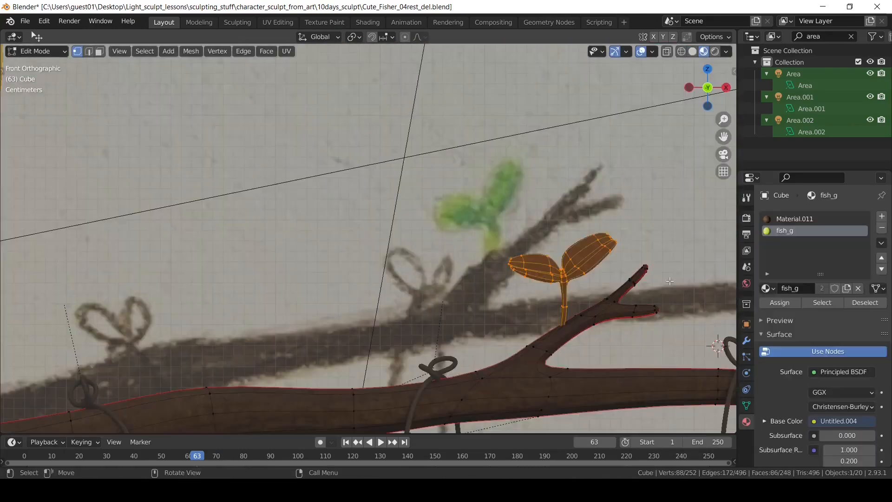
Assign the fish_g material to the selected sprout.
click(779, 302)
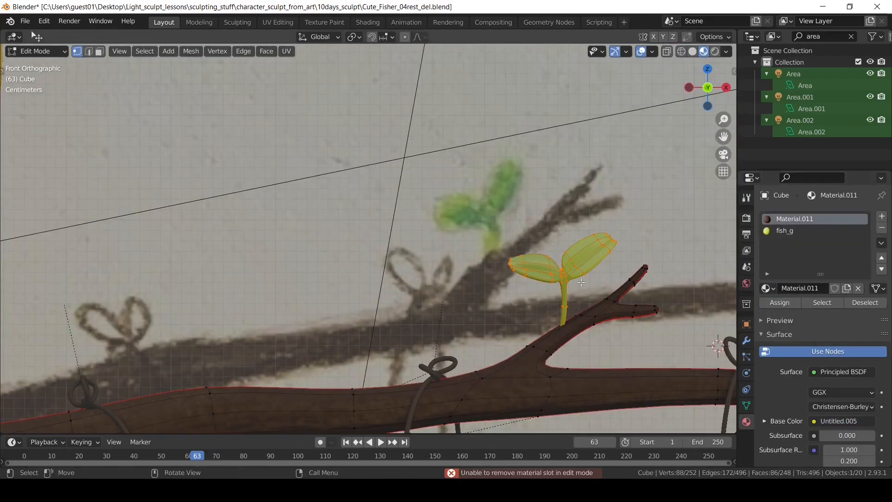
key(Tab)
scroll(580, 283, down, 3)
shift+middle_drag(533, 275, 405, 241)
scroll(405, 241, up, 6)
key(Tab)
Select the linked sprout mesh and unwrap its UVs.
key(a)
click(472, 256)
key(l)
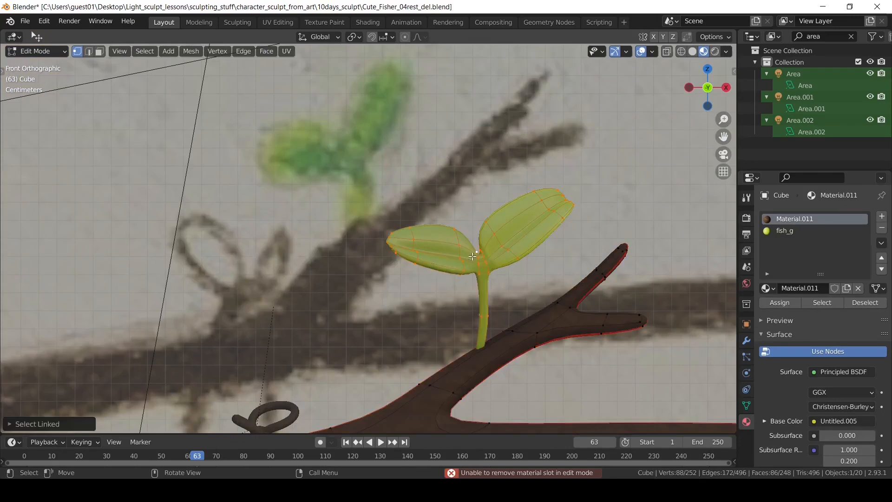
key(u)
click(472, 256)
shift+middle_drag(455, 335, 329, 302)
scroll(328, 302, up, 6)
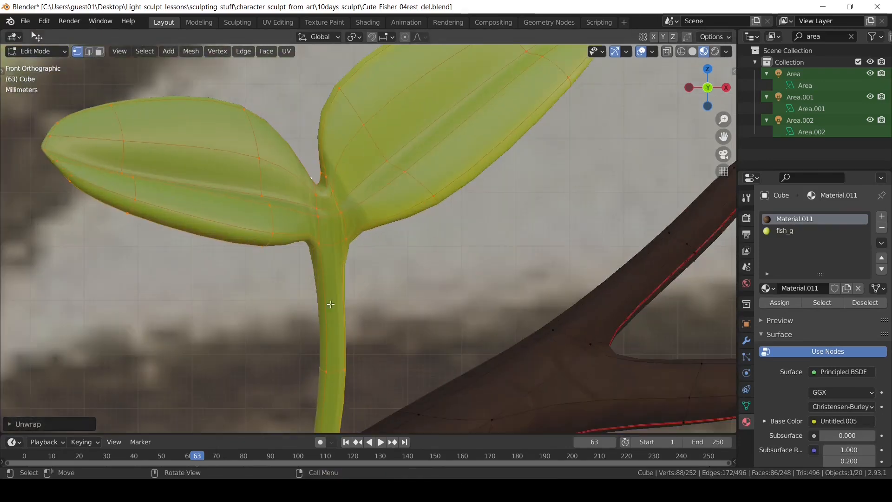
Mark seams on the edge loops along the leaves and stem, and unwrap the sprout again.
alt+click(221, 240)
key(shift+z)
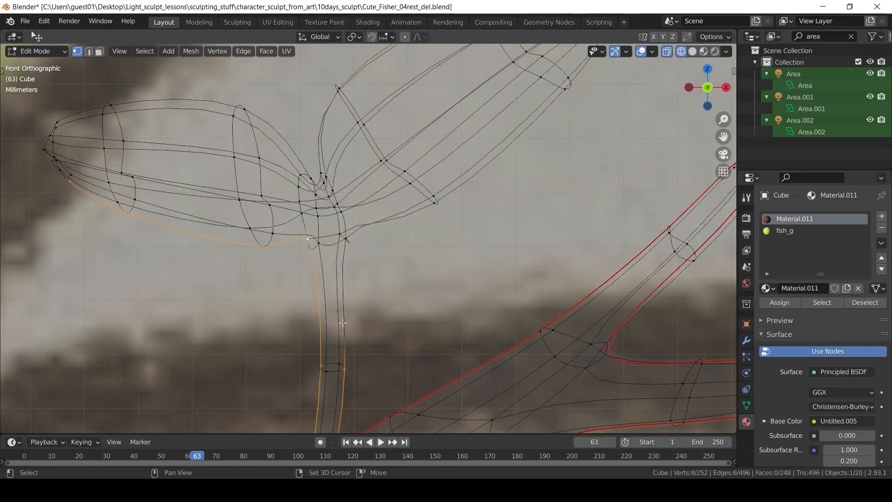
alt+shift+click(356, 232)
scroll(357, 232, down, 4)
key(ctrl+e)
click(389, 307)
key(u)
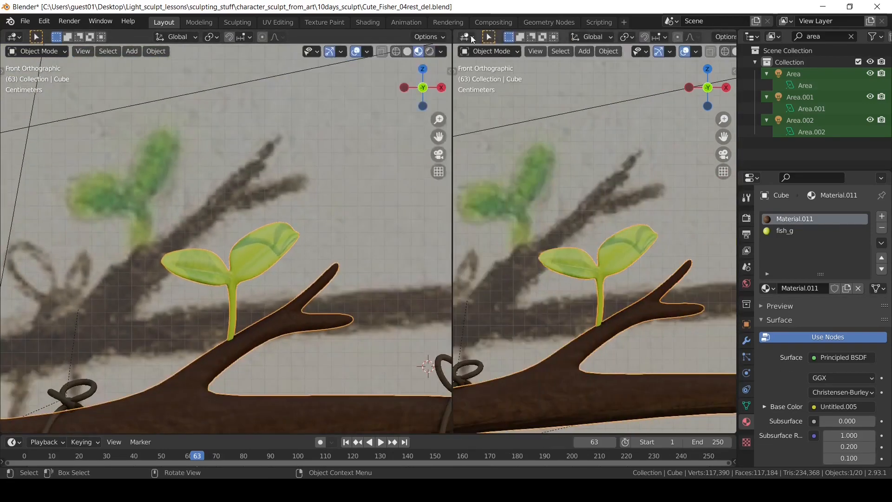
Change the second viewport to the UV Editor and scale the sprout's UV islands down over the fish texture.
click(471, 37)
click(95, 94)
key(Tab)
scroll(489, 280, down, 6)
key(s)
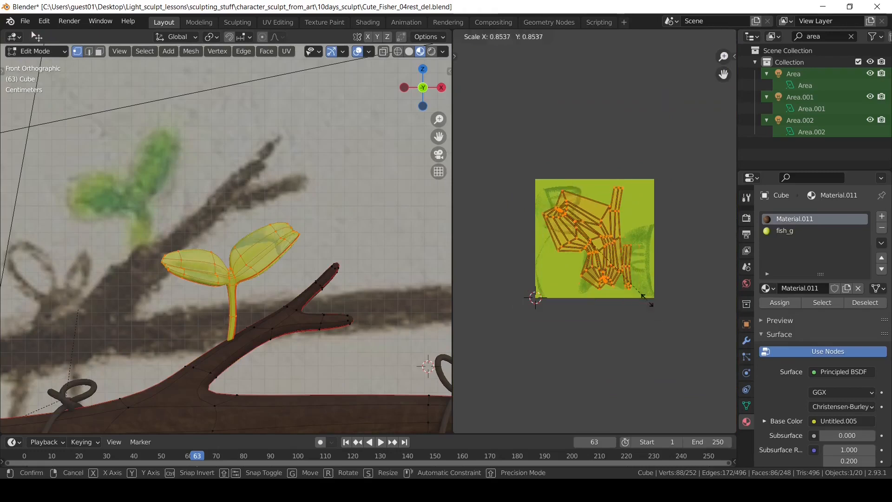
click(636, 282)
Scale, rotate and move the sprout's UV islands to place them on the green fish texture.
scroll(637, 282, up, 4)
middle_drag(637, 281, 576, 234)
key(s)
click(544, 187)
key(g)
click(614, 261)
scroll(604, 259, up, 4)
key(r)
click(650, 244)
key(g)
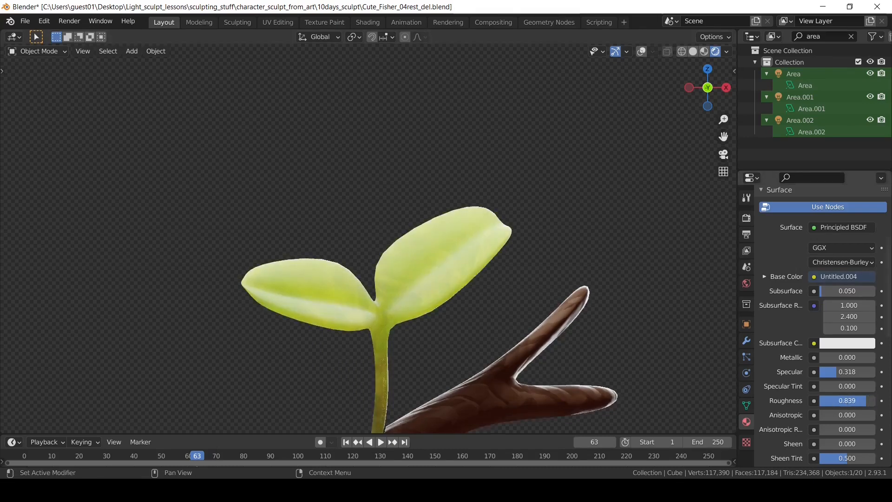
Check the rendered surface of the sprout and the bump relief of the green fish.
scroll(575, 313, down, 8)
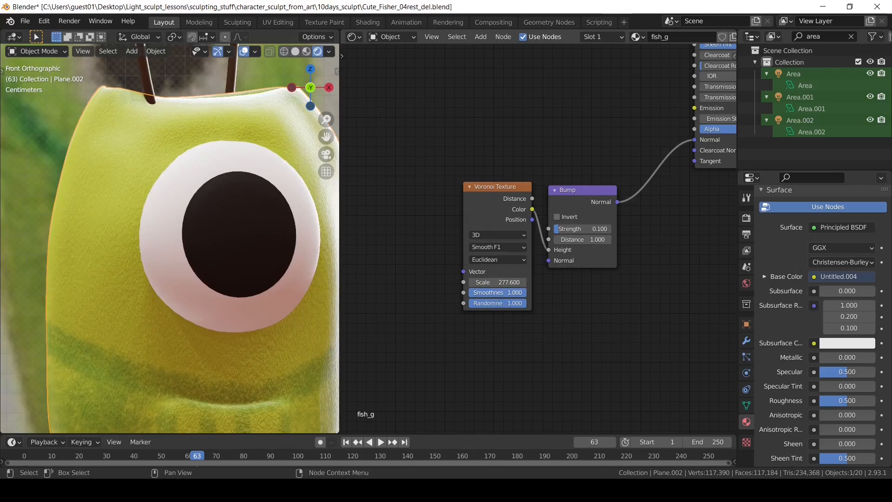
key(Return)
scroll(177, 325, down, 3)
shift+middle_drag(178, 327, 153, 235)
scroll(153, 235, up, 3)
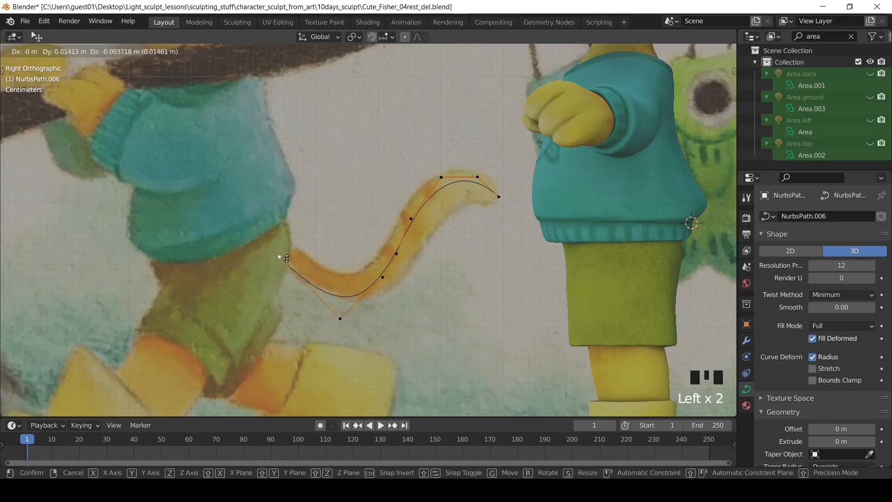
Extrude a point at the base of the tail's NURBS path and move its control points along the painted tail.
click(293, 240)
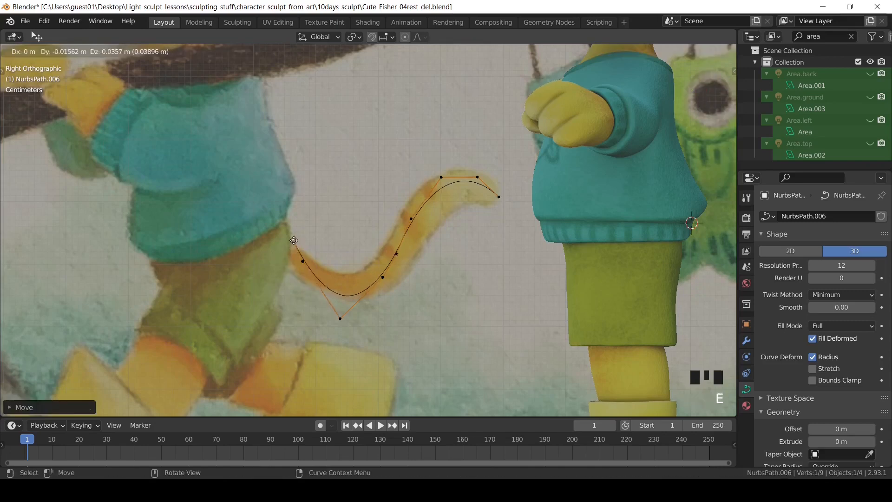
drag(339, 318, 340, 298)
drag(302, 261, 299, 269)
drag(292, 239, 295, 243)
double_click(392, 261)
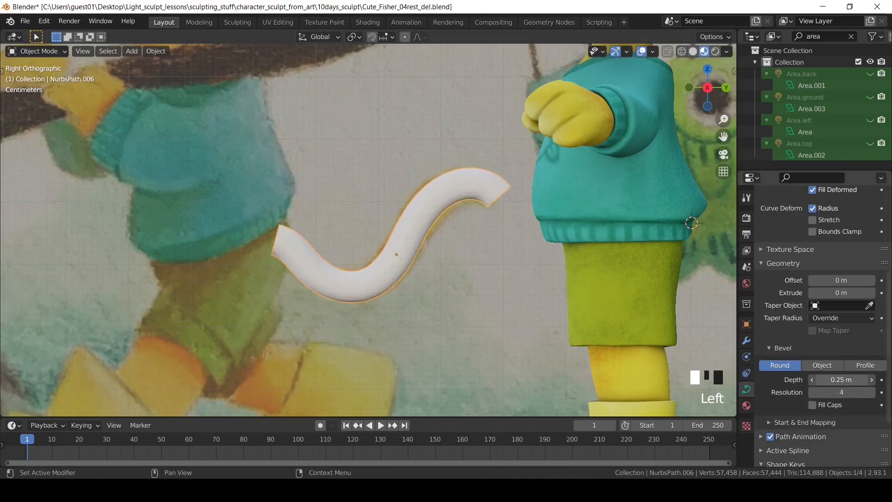
Adjust the radius at the tail curve's control points to taper the tail.
middle_drag(392, 261, 595, 325)
key(Page_Down)
key(Tab)
key(shift+z)
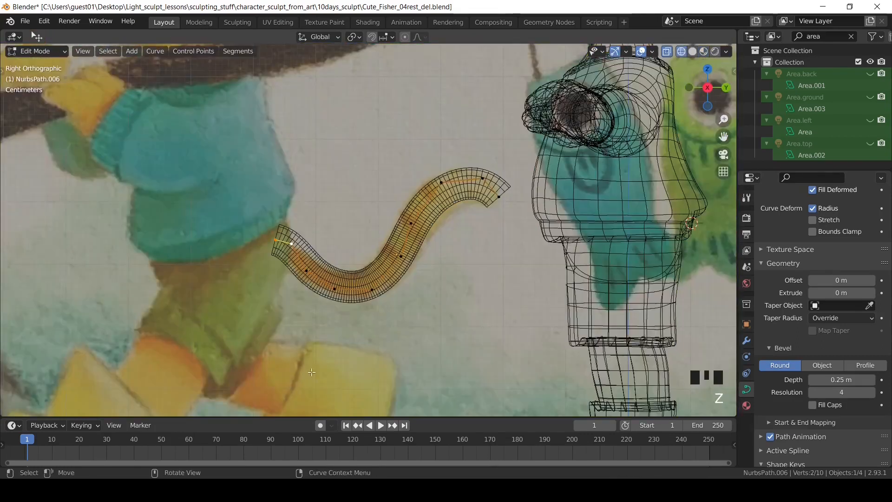
key(alt+s)
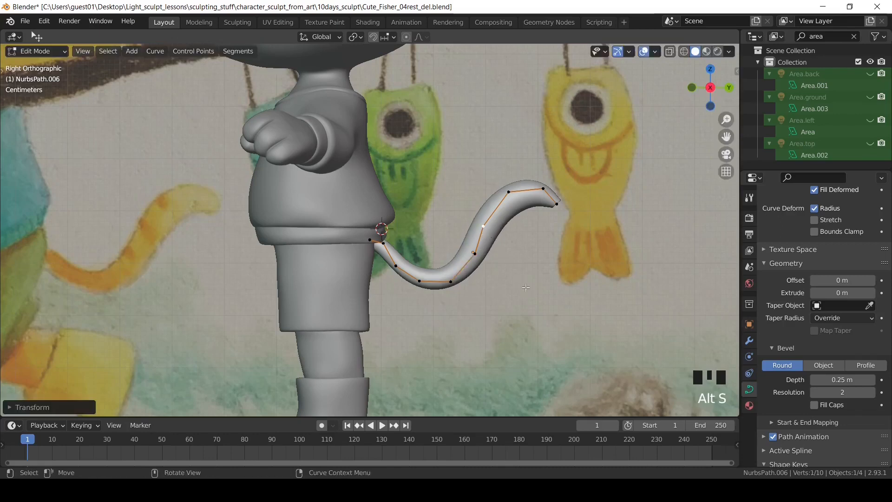
click(551, 245)
key(Tab)
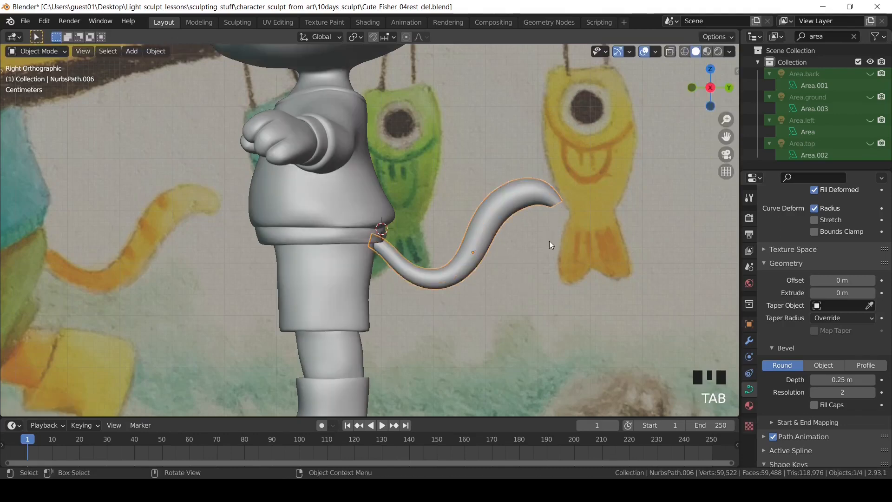
Try converting the tail curve to a mesh and inspect the density of its geometry.
click(159, 60)
click(471, 264)
scroll(353, 274, down, 2)
mouse_move(362, 288)
middle_down()
mouse_move(418, 315)
mouse_move(368, 294)
middle_up()
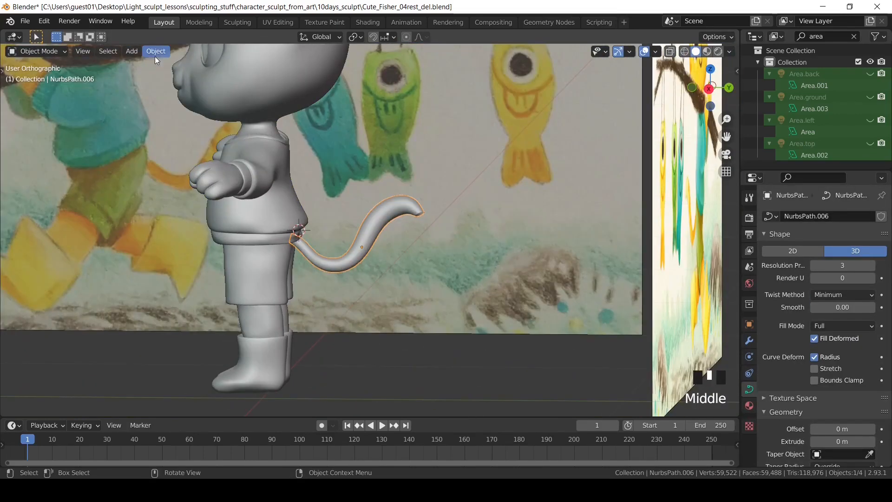
click(155, 51)
mouse_move(204, 351)
click(279, 369)
key(Tab)
scroll(397, 286, up, 7)
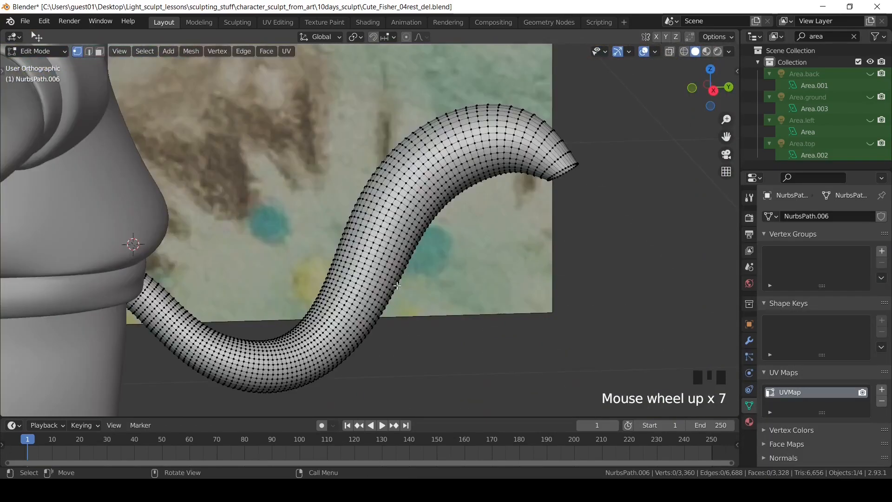
Undo the tail's mesh conversion and remove its modifier.
key(ctrl+z)
key(ctrl+z)
click(749, 341)
click(871, 236)
Convert the tail curve to a mesh and give it a level 2 subdivision.
click(155, 51)
mouse_move(245, 352)
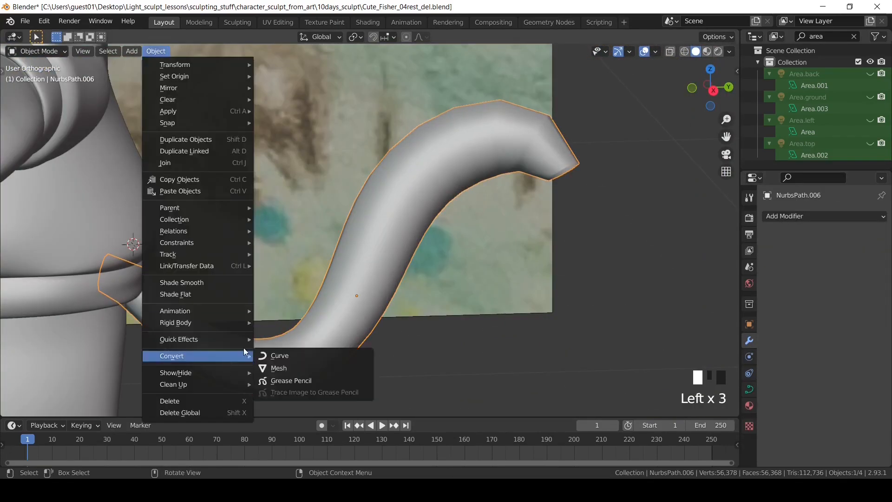
click(302, 371)
key(ctrl+2)
Close the open end of the tail by extruding its edge loop, scaling it inward and filling the hole.
key(Tab)
scroll(422, 277, down, 2)
middle_drag(423, 276, 527, 343)
key(Tab)
scroll(424, 253, up, 5)
key(Tab)
double_click(422, 253)
key(e)
key(s)
click(441, 269)
key(f)
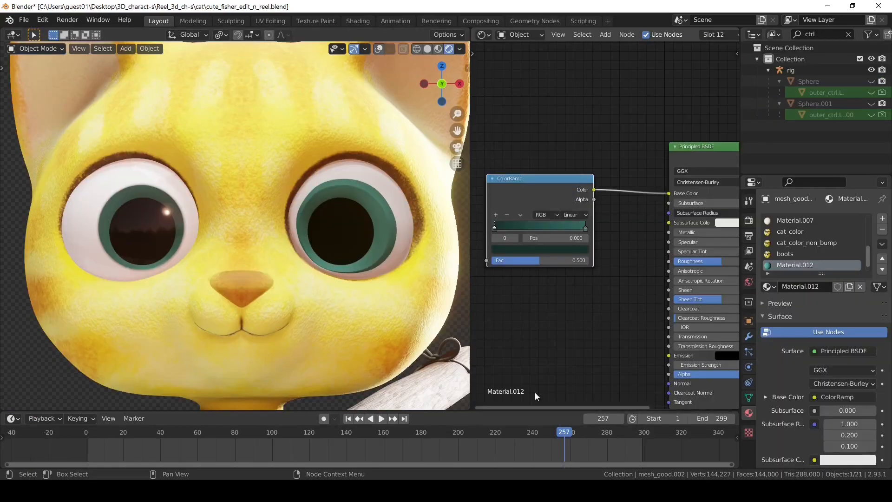
Move the two ColorRamp stops of Material.012 closer together to sharpen the iris gradient.
middle_drag(507, 314, 627, 307)
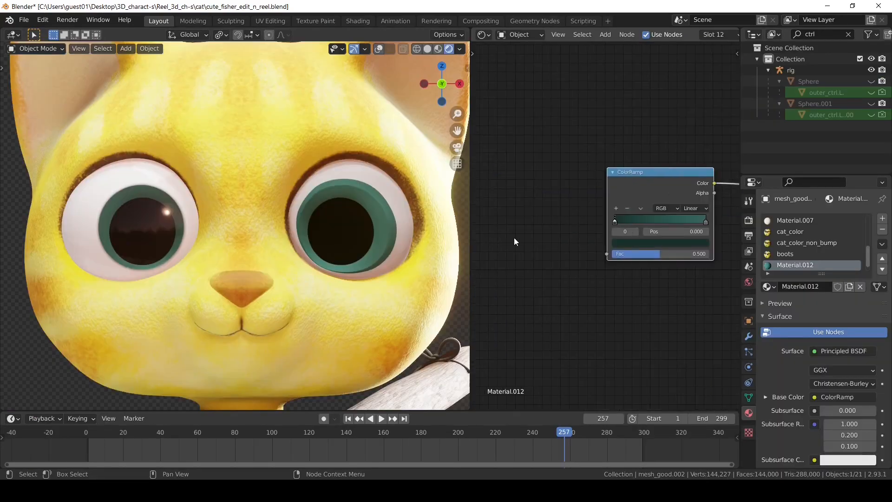
drag(614, 223, 649, 224)
drag(706, 224, 676, 225)
key(shift+a)
Unhide all objects, re-hide both Sphere objects and their outer_ctrl controls, and hide the outers_copy eye surface.
key(alt+h)
click(871, 114)
click(871, 92)
click(870, 79)
click(871, 103)
click(403, 222)
key(h)
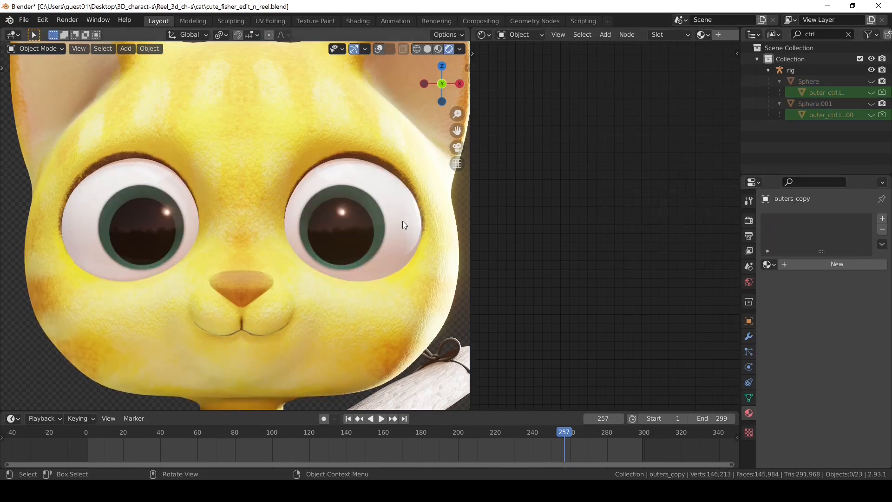